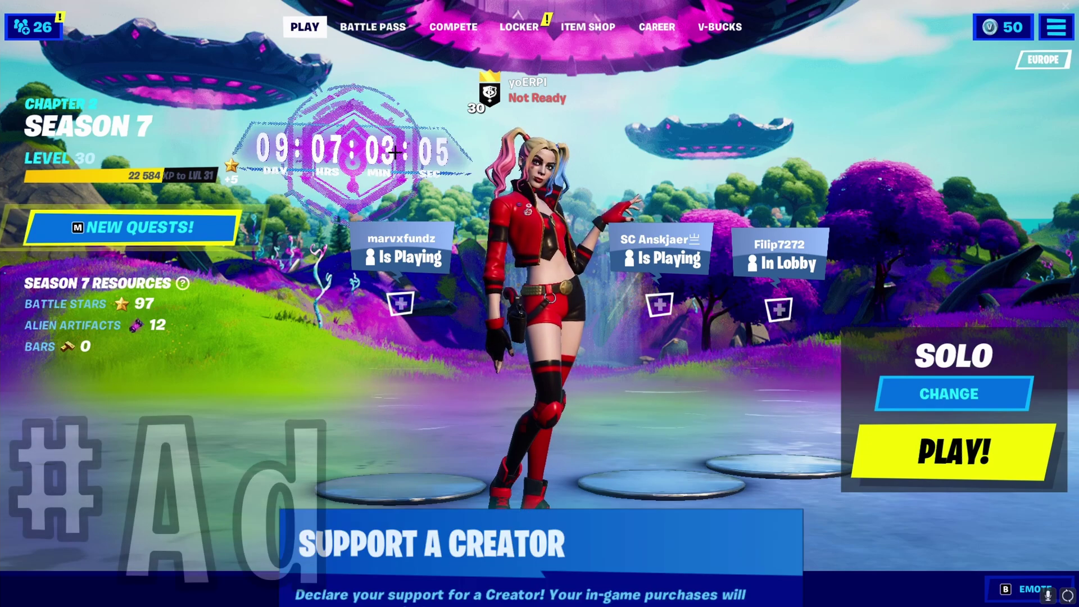
{"action": "type", "text": "YOERPI"}
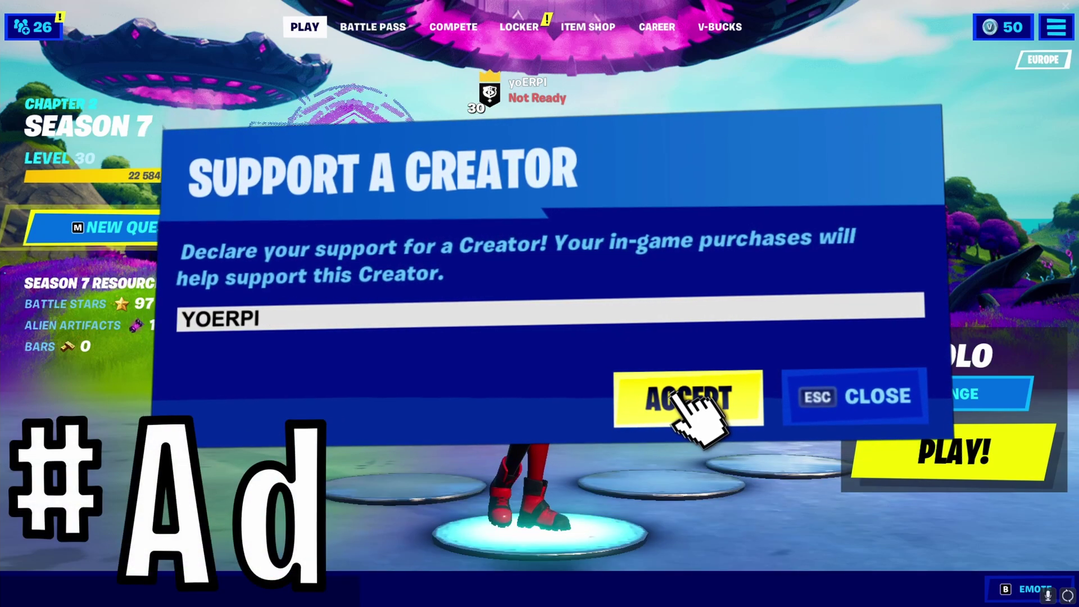
{"action": "left_click", "coordinate": [688, 393]}
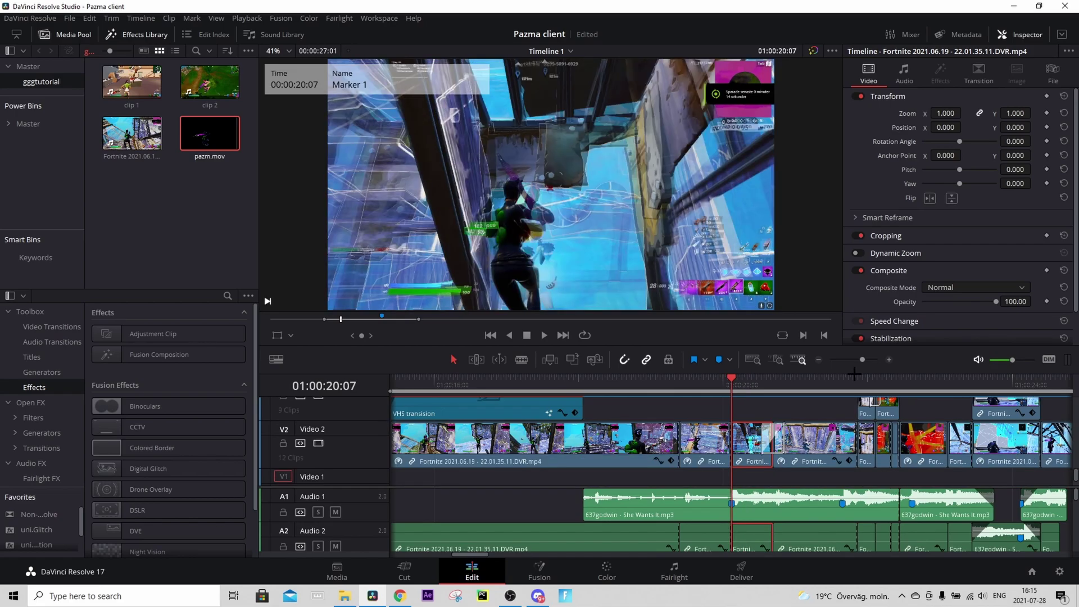
Split the gameplay clip on Video 2 at 01:00:20:08 and again at 01:00:19:28.
{"action": "left_click", "coordinate": [888, 360]}
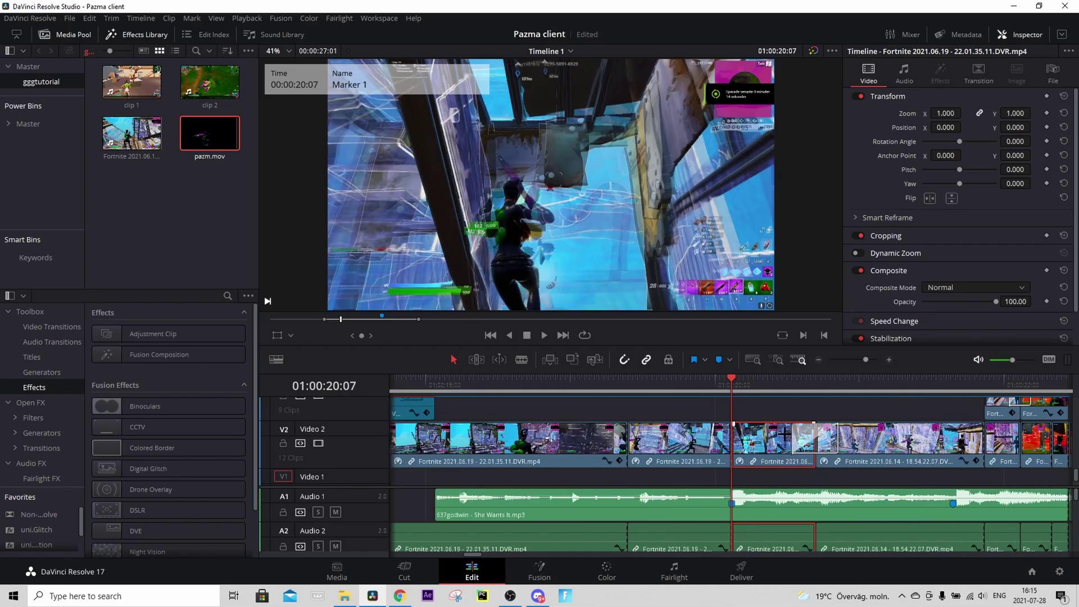
{"action": "scroll", "coordinate": [785, 434], "scroll_direction": "up", "scroll_amount": 2}
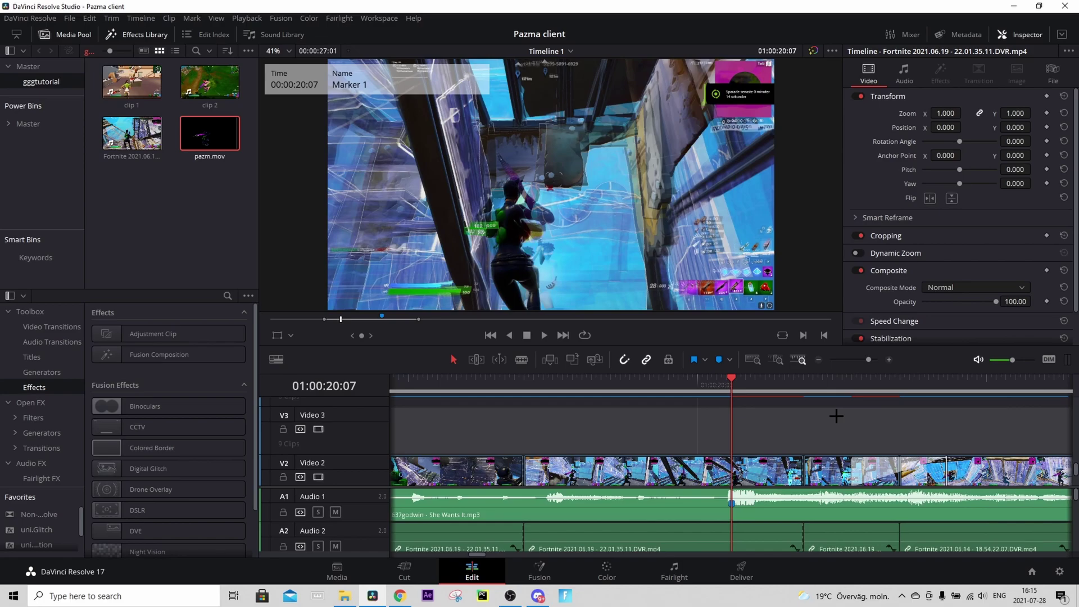
{"action": "key", "text": "Right"}
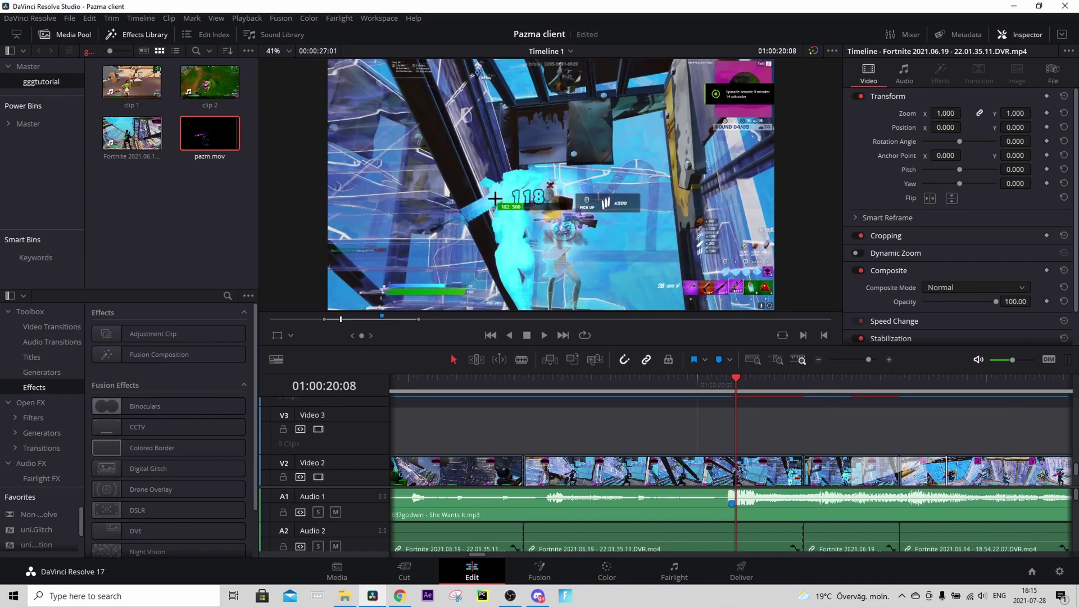
{"action": "left_click", "coordinate": [661, 467]}
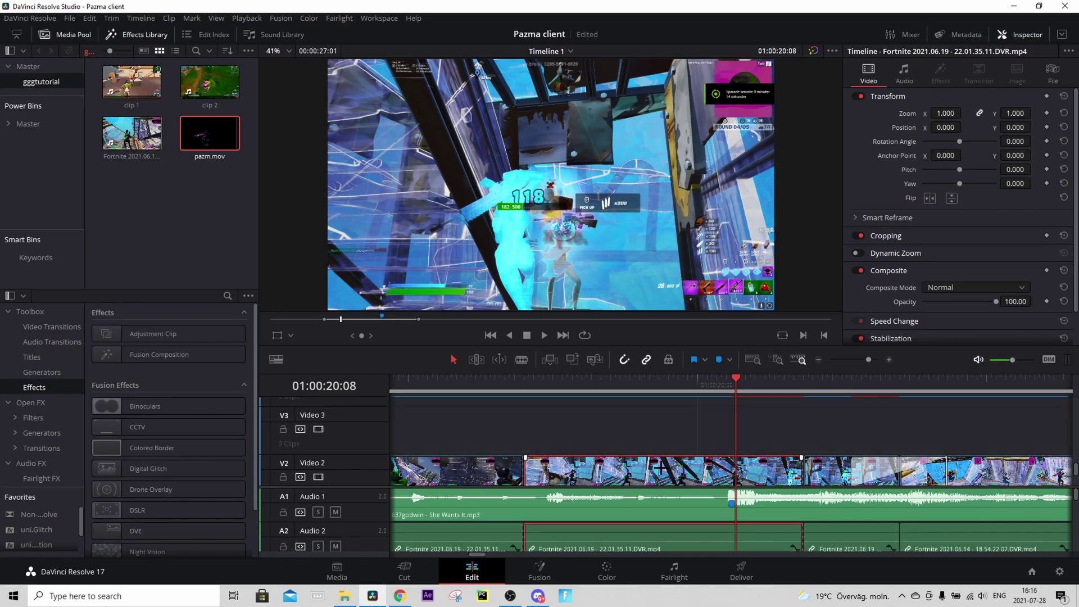
{"action": "key", "text": "ctrl+b"}
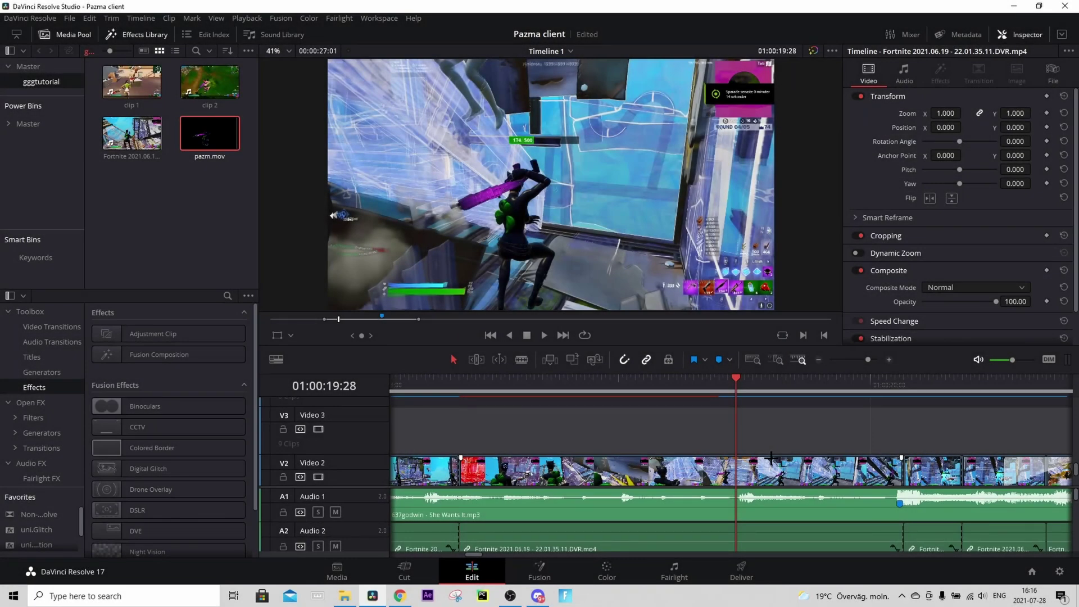
{"action": "left_click", "coordinate": [768, 476]}
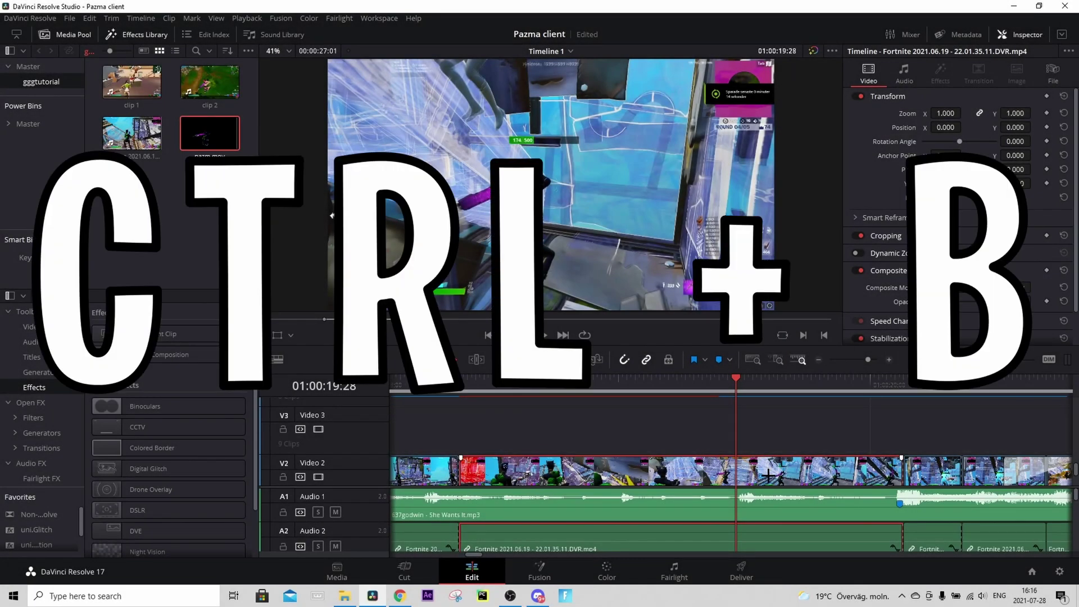
{"action": "key", "text": "ctrl+b"}
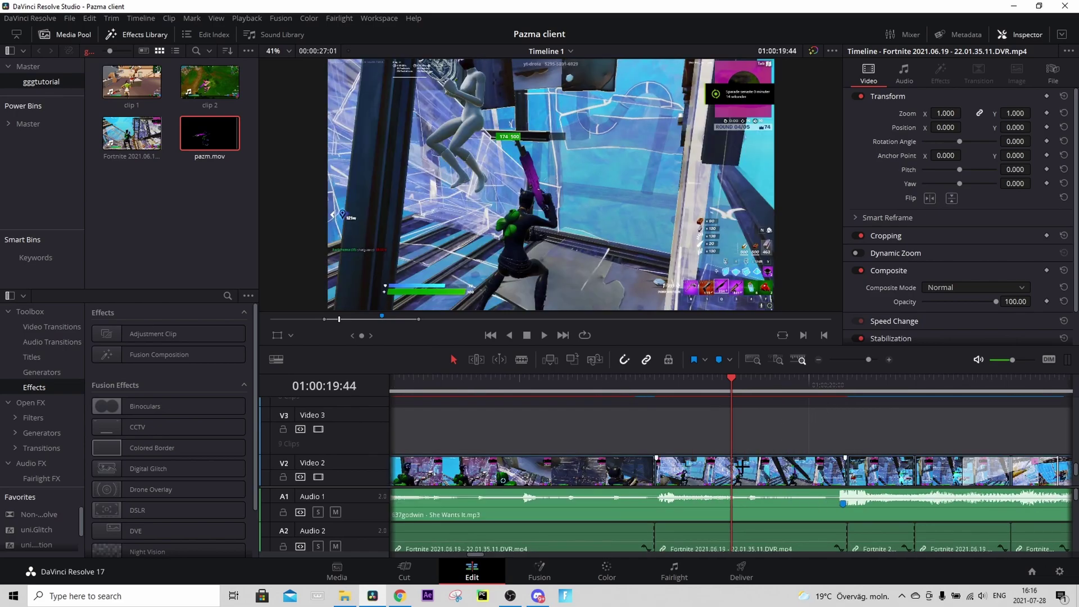
Duplicate the short gameplay segment between the two cuts onto Video 3, directly above the original.
{"action": "left_click", "coordinate": [758, 472]}
{"action": "left_click_drag", "start_coordinate": [770, 475], "coordinate": [773, 435]}
{"action": "left_click_drag", "start_coordinate": [867, 360], "coordinate": [865, 359]}
{"action": "scroll", "coordinate": [816, 416], "scroll_direction": "up", "scroll_amount": 1}
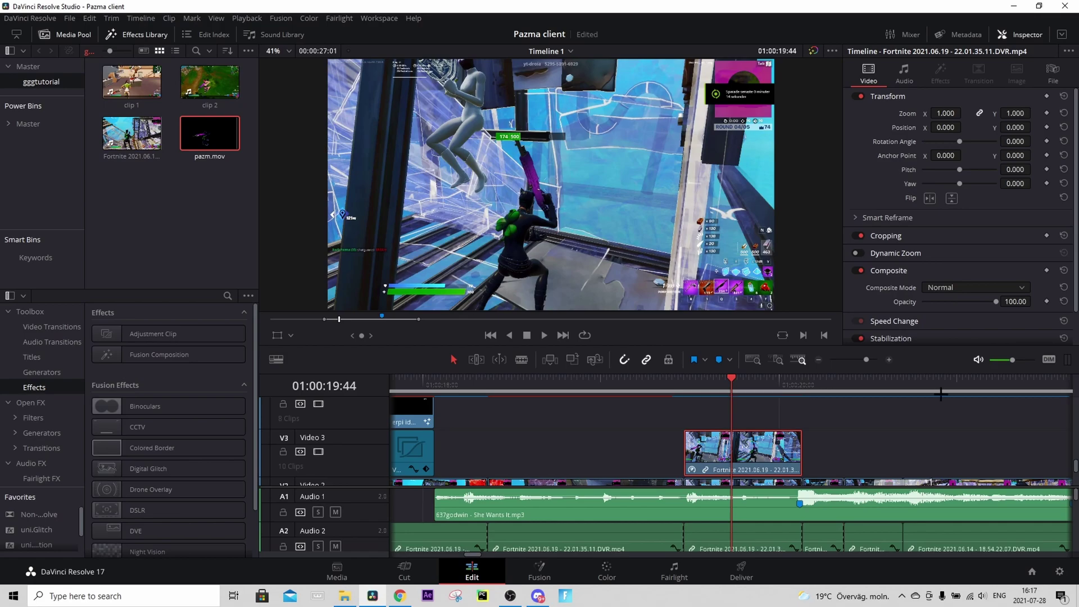
Open the Video 3 segment on the Color page and activate a pen-drawn curve window on its node.
{"action": "mouse_move", "coordinate": [725, 393]}
{"action": "left_mouse_down"}
{"action": "mouse_move", "coordinate": [746, 382]}
{"action": "mouse_move", "coordinate": [734, 382]}
{"action": "left_mouse_up"}
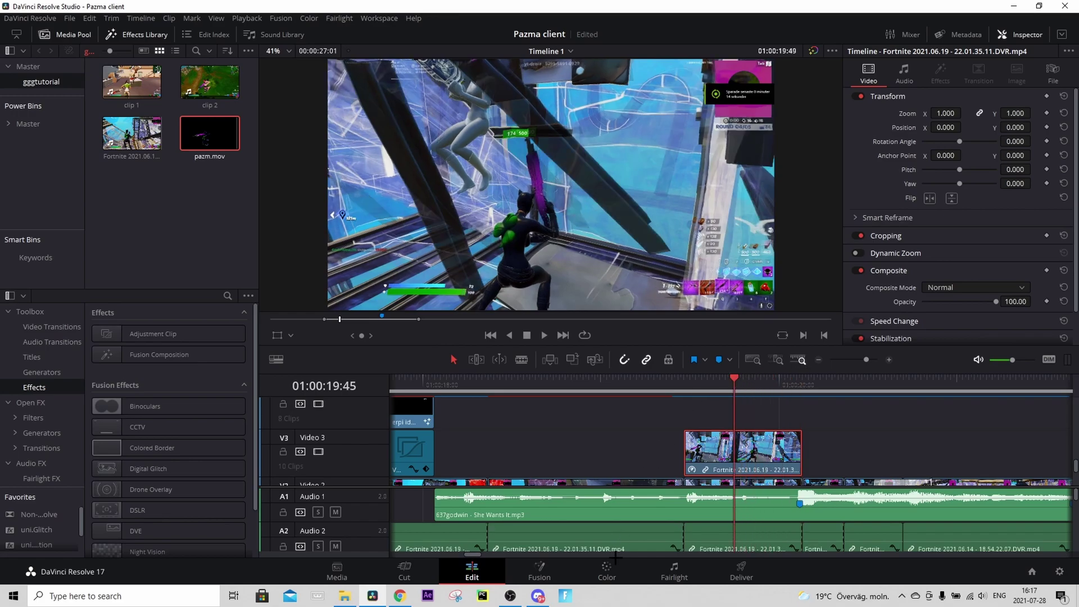
{"action": "left_click", "coordinate": [589, 570]}
{"action": "key", "text": "shift+6"}
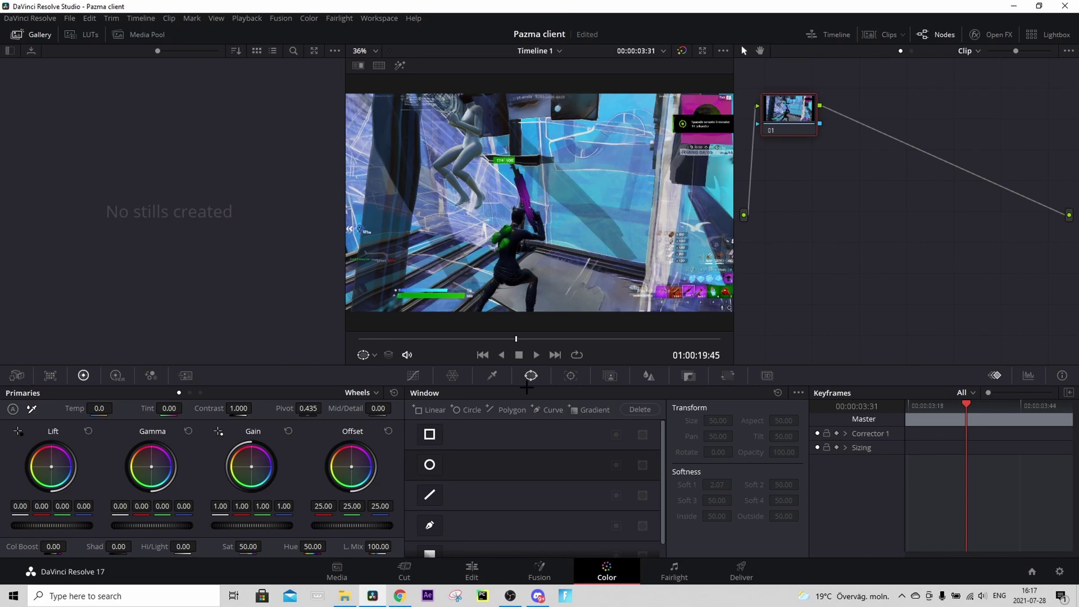
{"action": "scroll", "coordinate": [456, 526], "scroll_direction": "down", "scroll_amount": 1}
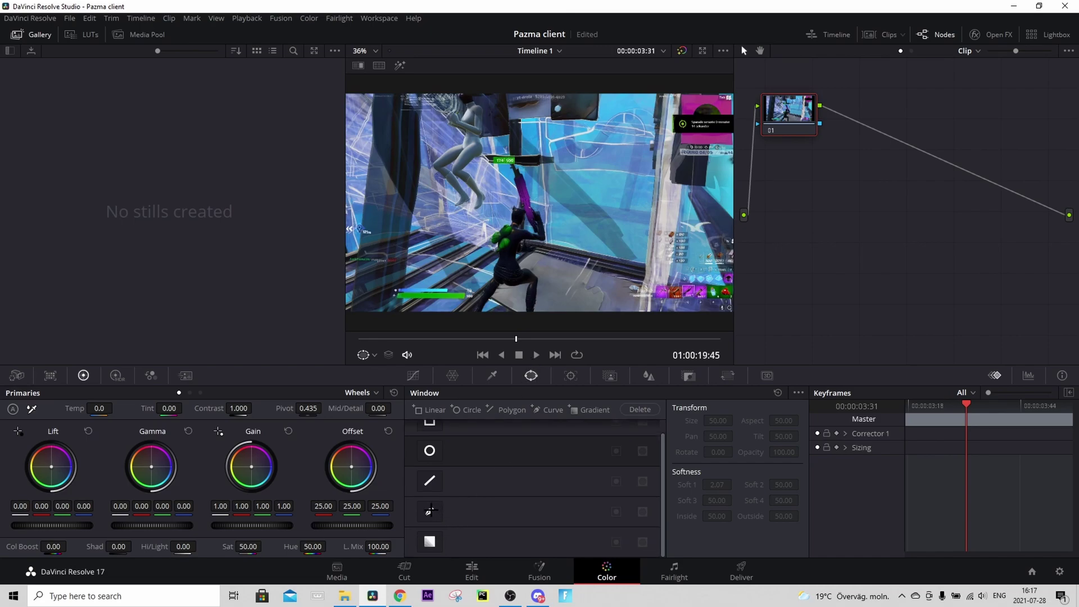
{"action": "left_click", "coordinate": [430, 512]}
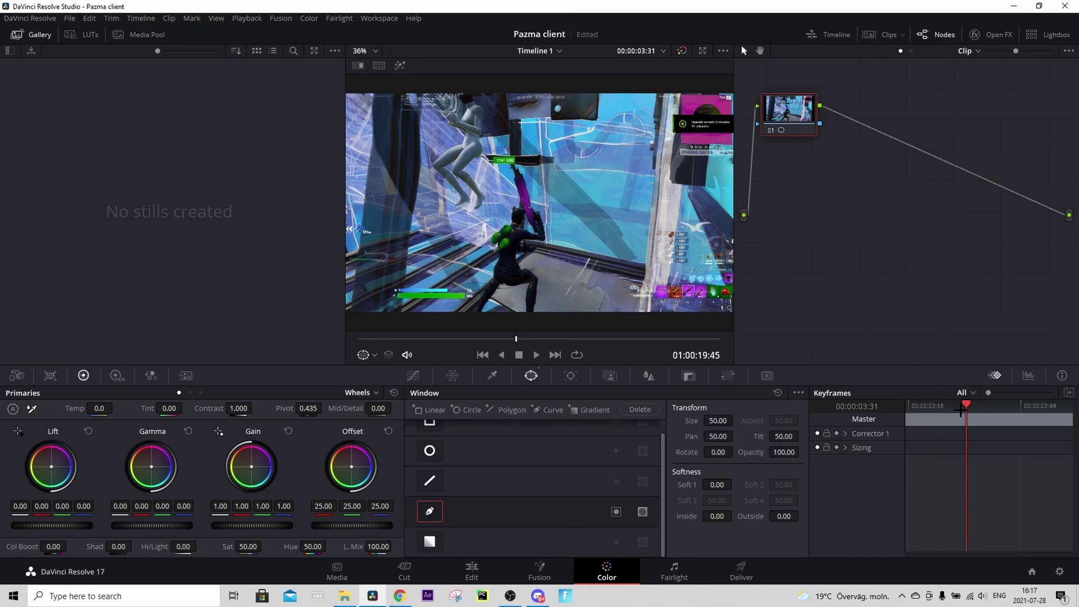
At the segment's first frame, enable keyframing for Corrector 1 and trace a closed mask around the character and the gun.
{"action": "left_click_drag", "start_coordinate": [967, 404], "coordinate": [824, 393]}
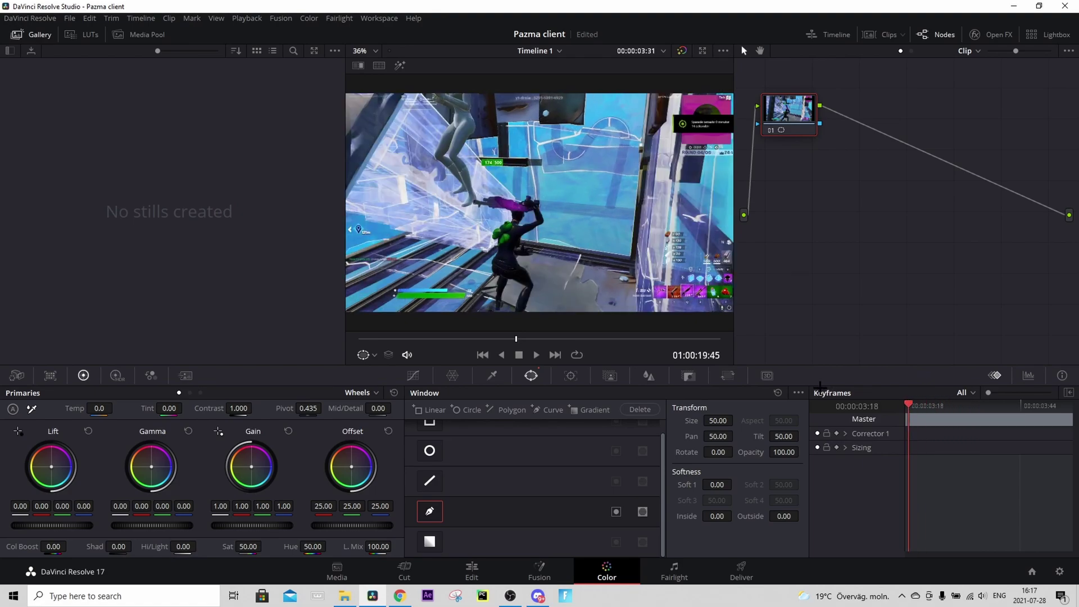
{"action": "left_click", "coordinate": [836, 433]}
{"action": "scroll", "coordinate": [632, 246], "scroll_direction": "up", "scroll_amount": 3}
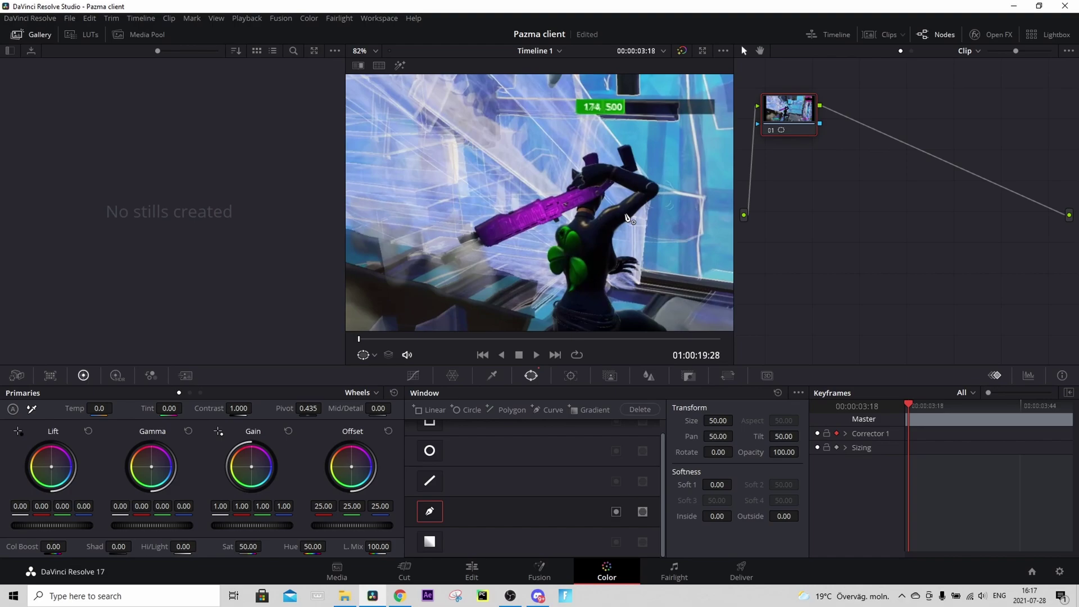
{"action": "left_click", "coordinate": [615, 231]}
{"action": "left_click", "coordinate": [627, 223]}
{"action": "left_click", "coordinate": [641, 212]}
{"action": "left_click", "coordinate": [654, 202]}
{"action": "left_click", "coordinate": [658, 189]}
{"action": "left_click", "coordinate": [656, 181]}
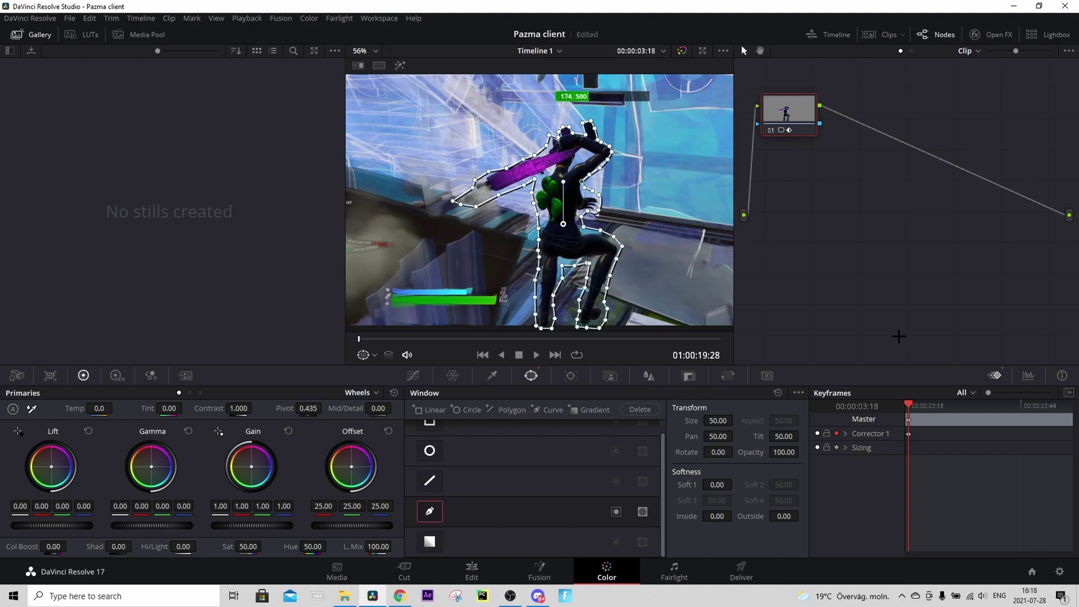
Advance through the segment frame by frame, reshaping the mask to follow the character and the gun.
{"action": "key", "text": "Right"}
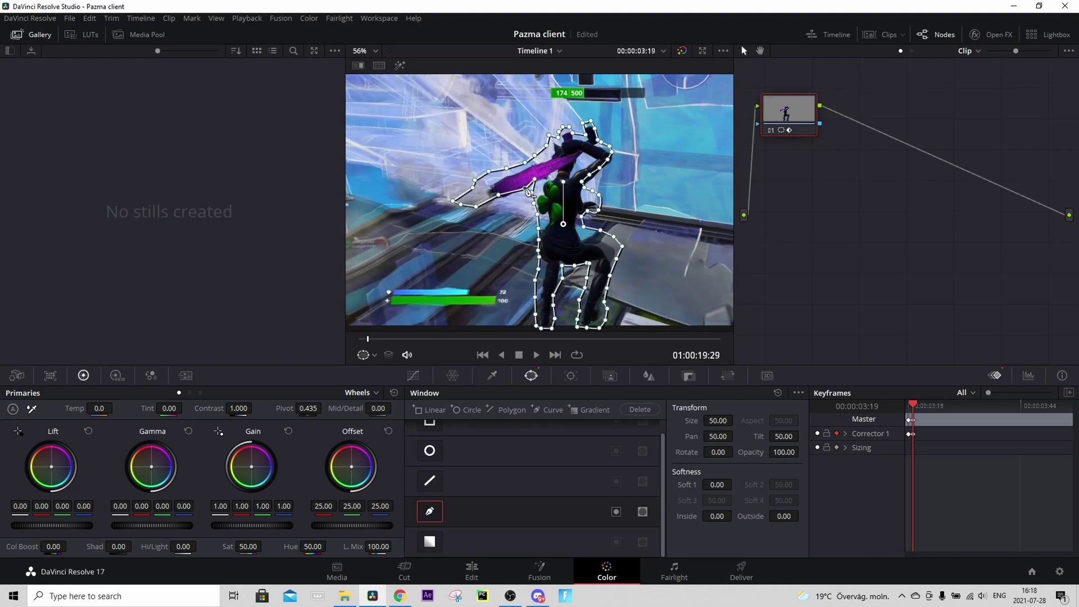
{"action": "key", "text": "ctrl+s"}
{"action": "middle_click", "coordinate": [540, 185]}
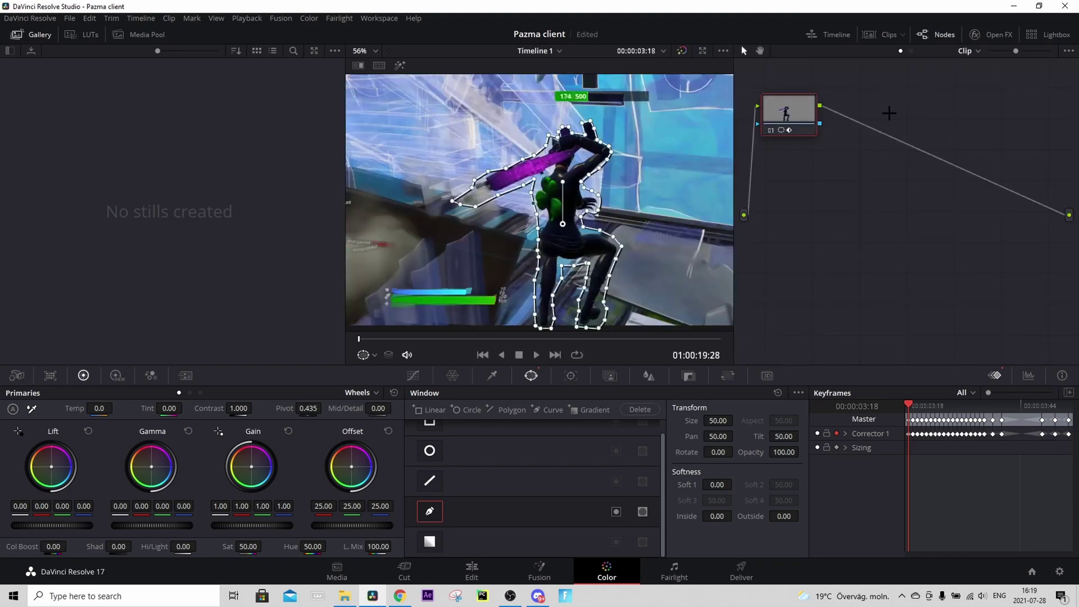
Add an alpha output to the node graph and connect the masked node's key output to it.
{"action": "right_click", "coordinate": [859, 194]}
{"action": "left_click", "coordinate": [902, 242]}
{"action": "left_click_drag", "start_coordinate": [1069, 235], "coordinate": [820, 123]}
Back on the Edit page, turn the masked Video 3 segment into a compound clip named Compound Clip 1.
{"action": "left_click", "coordinate": [472, 571]}
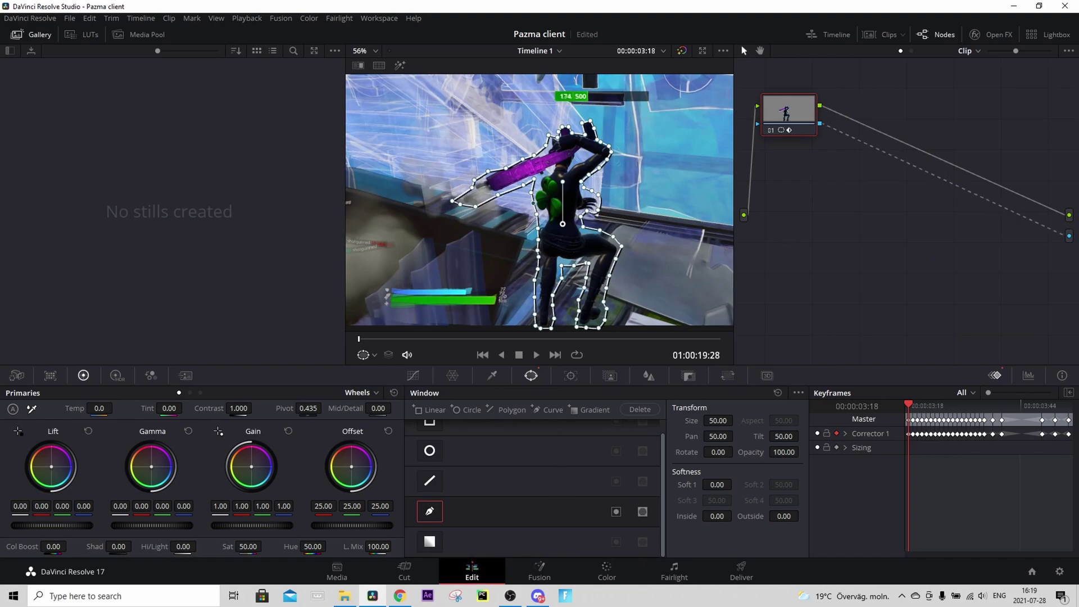
{"action": "right_click", "coordinate": [728, 449]}
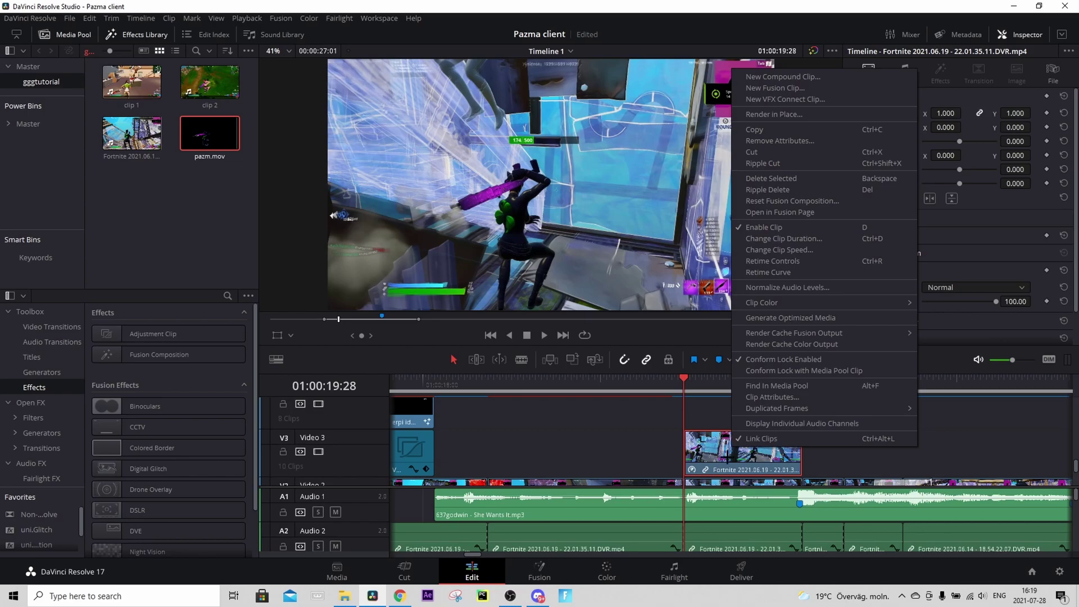
{"action": "left_click", "coordinate": [765, 75]}
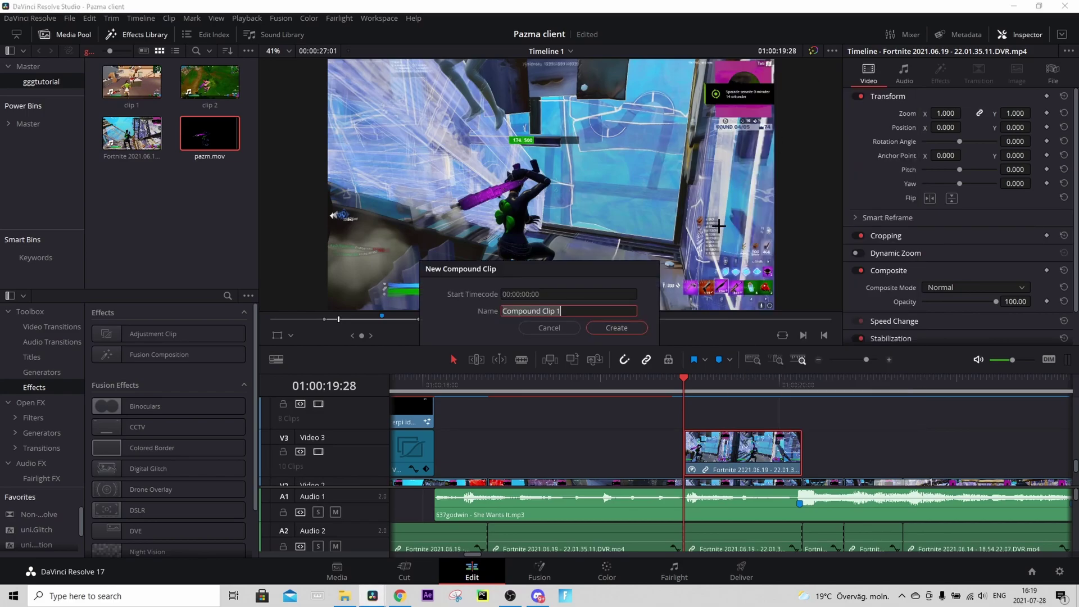
{"action": "left_click", "coordinate": [617, 327]}
{"action": "left_click", "coordinate": [797, 447]}
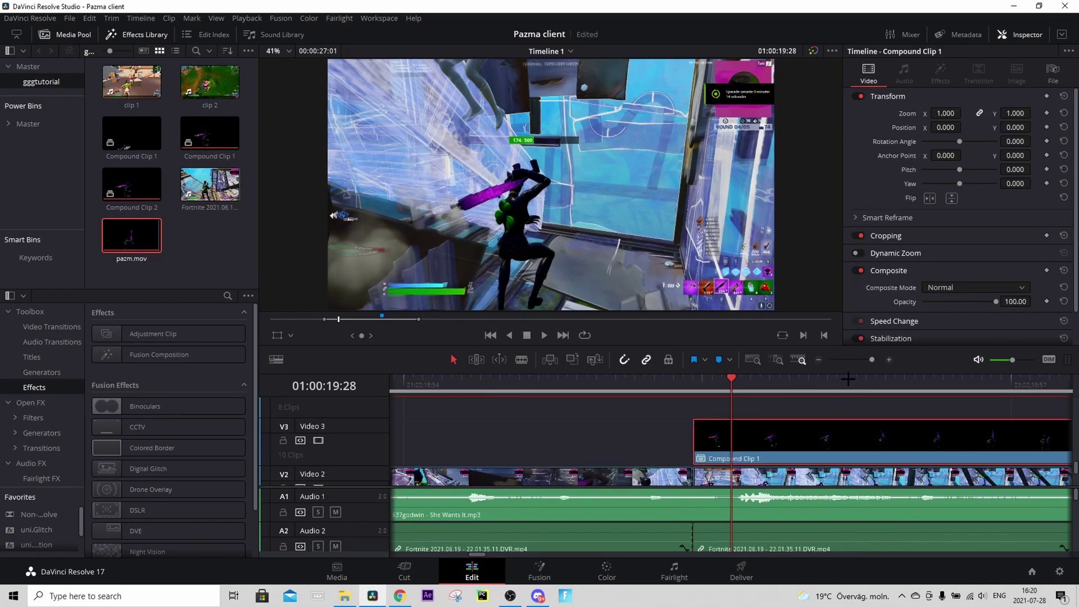
Move the compound clip up to Video 4 and duplicate it onto Video 5.
{"action": "left_click_drag", "start_coordinate": [872, 359], "coordinate": [868, 361]}
{"action": "scroll", "coordinate": [817, 428], "scroll_direction": "up", "scroll_amount": 1}
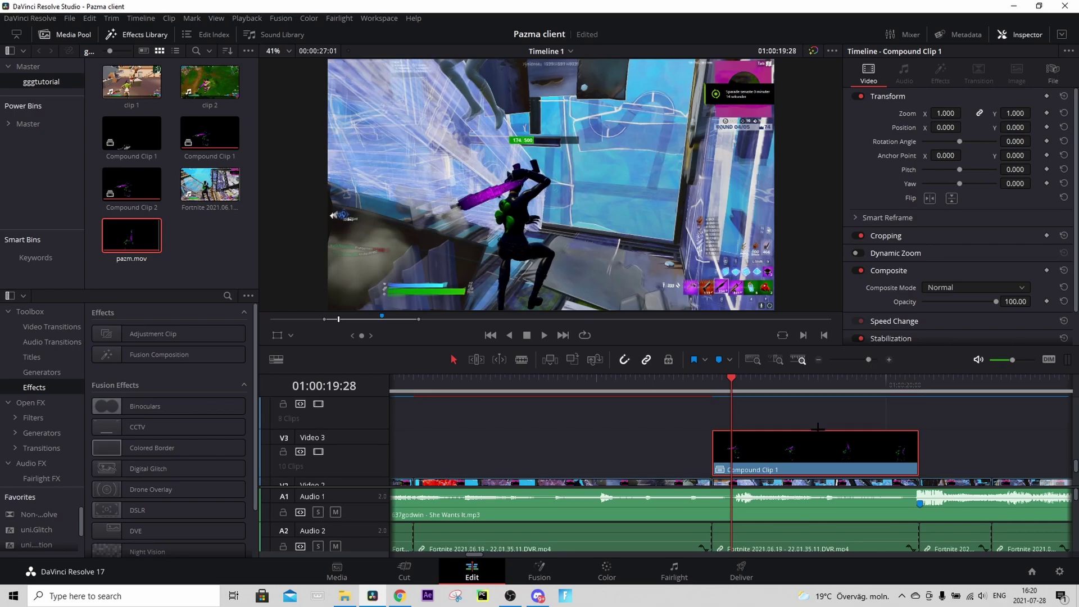
{"action": "left_click_drag", "start_coordinate": [810, 450], "coordinate": [797, 422]}
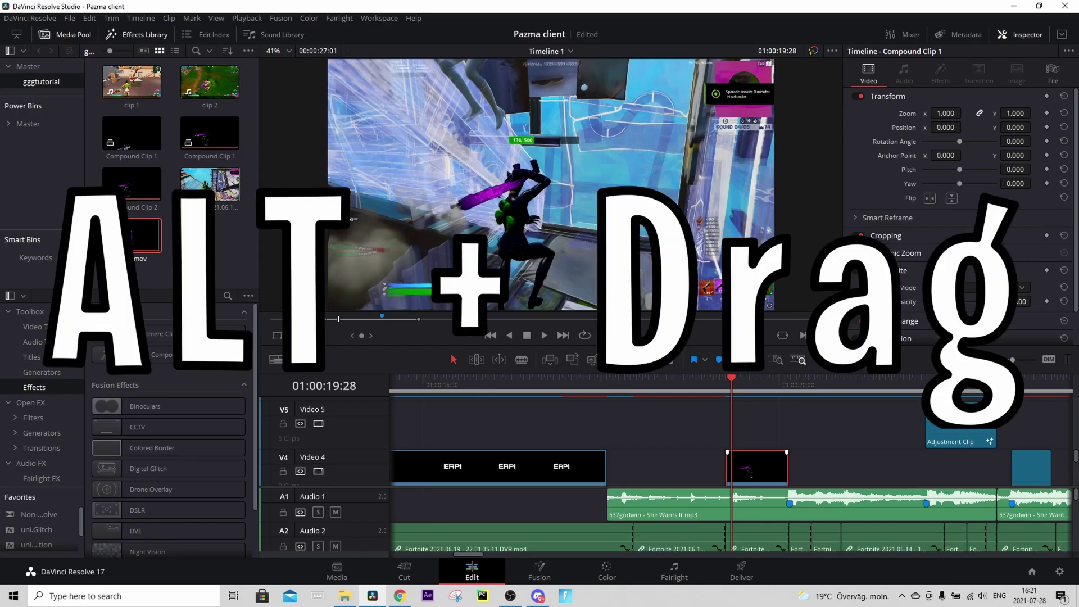
{"action": "left_click_drag", "start_coordinate": [756, 470], "coordinate": [747, 427]}
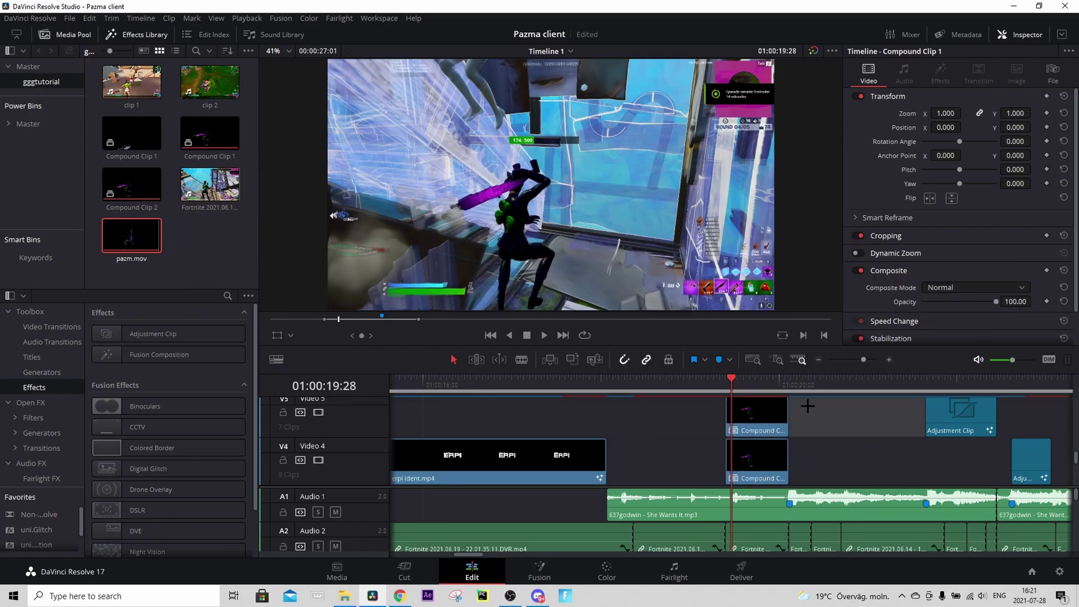
Open the lower compound clip on Video 4 in the Fusion page.
{"action": "scroll", "coordinate": [815, 429], "scroll_direction": "down", "scroll_amount": 2}
{"action": "scroll", "coordinate": [814, 429], "scroll_direction": "up", "scroll_amount": 1}
{"action": "scroll", "coordinate": [843, 438], "scroll_direction": "up", "scroll_amount": 1}
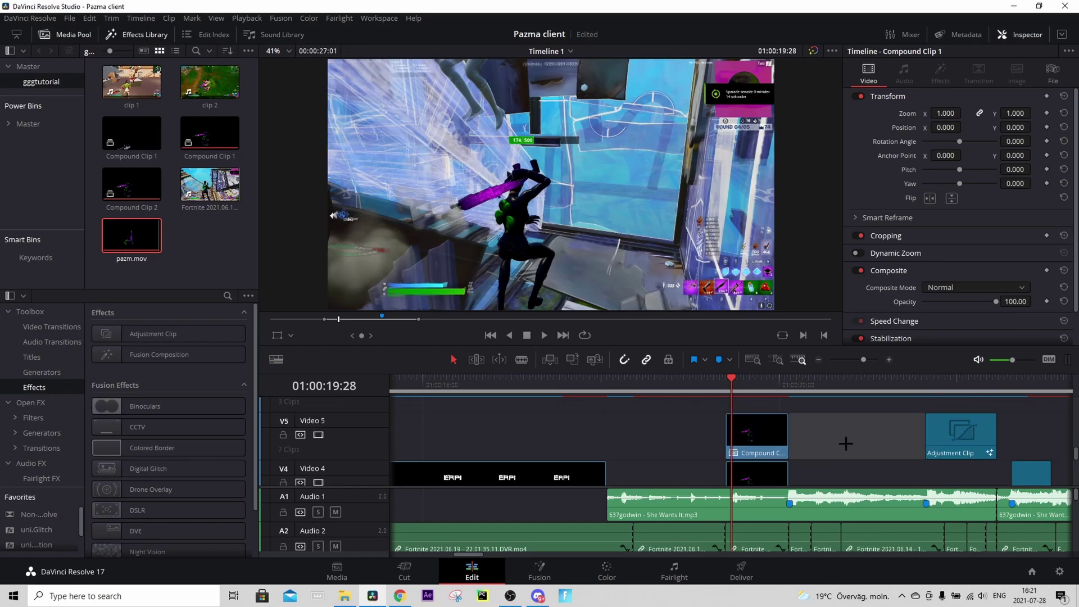
{"action": "scroll", "coordinate": [843, 444], "scroll_direction": "down", "scroll_amount": 1}
{"action": "scroll", "coordinate": [792, 441], "scroll_direction": "down", "scroll_amount": 1}
{"action": "scroll", "coordinate": [789, 441], "scroll_direction": "up", "scroll_amount": 1}
{"action": "scroll", "coordinate": [754, 424], "scroll_direction": "down", "scroll_amount": 2}
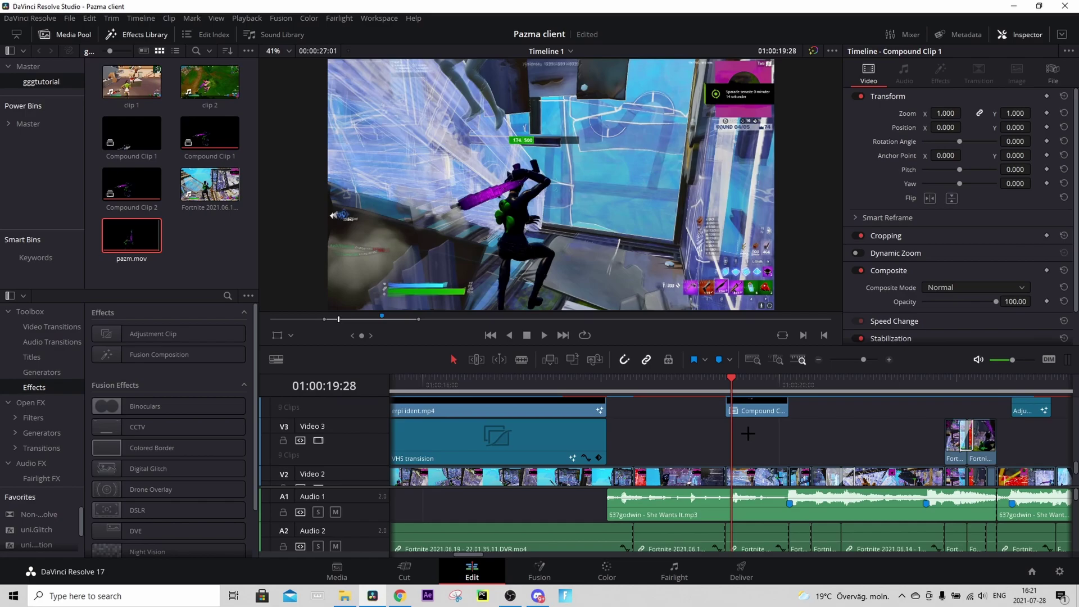
{"action": "scroll", "coordinate": [754, 424], "scroll_direction": "up", "scroll_amount": 1}
{"action": "right_click", "coordinate": [754, 425]}
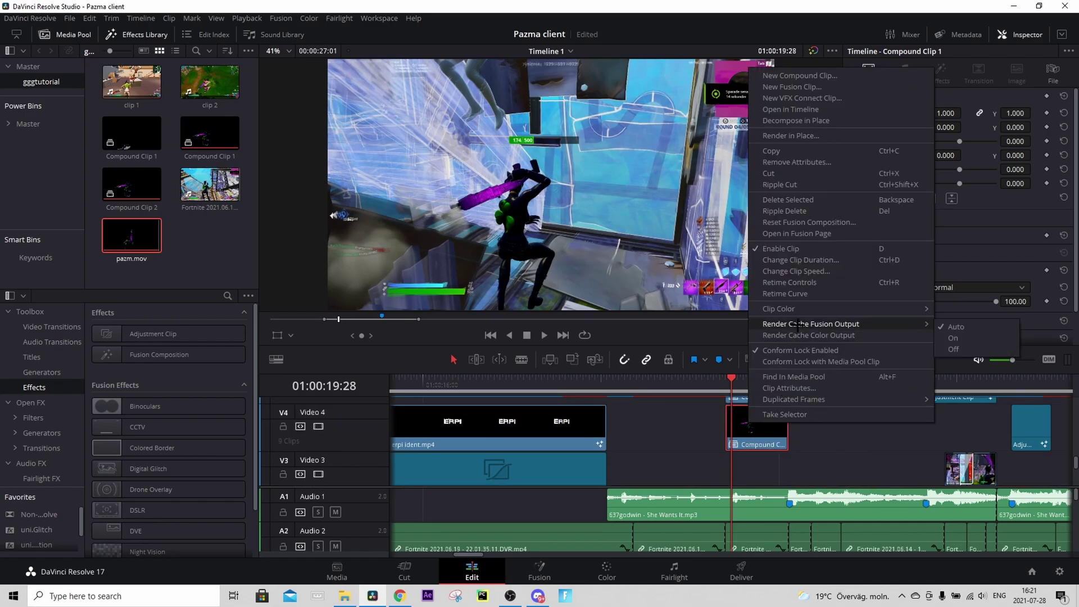
{"action": "left_click", "coordinate": [781, 234]}
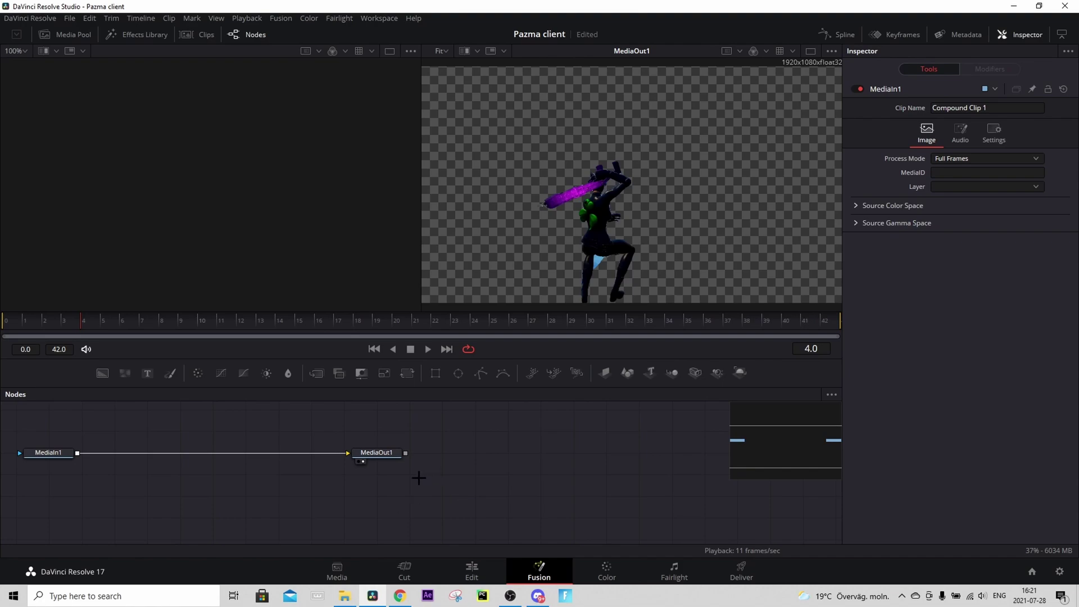
Paste the S_CloudsPsyko, Displace, FastNoise, uniGlow and S_Glow node chain and connect it between MediaIn1 and MediaOut1.
{"action": "key", "text": "ctrl+v"}
{"action": "left_click_drag", "start_coordinate": [371, 456], "coordinate": [466, 462]}
{"action": "left_click_drag", "start_coordinate": [428, 459], "coordinate": [228, 465]}
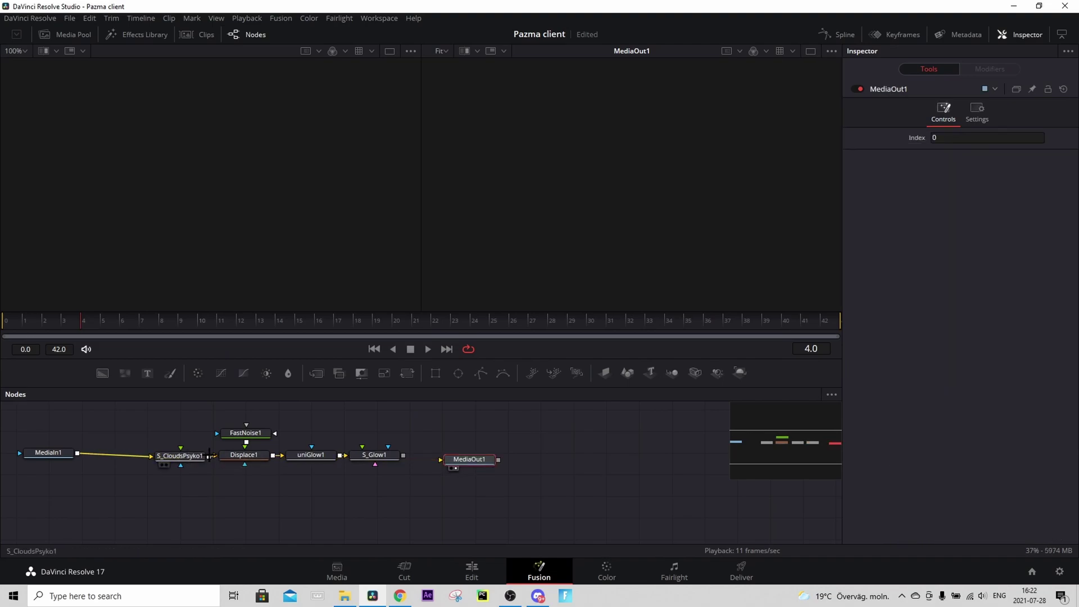
{"action": "left_click_drag", "start_coordinate": [403, 455], "coordinate": [448, 458]}
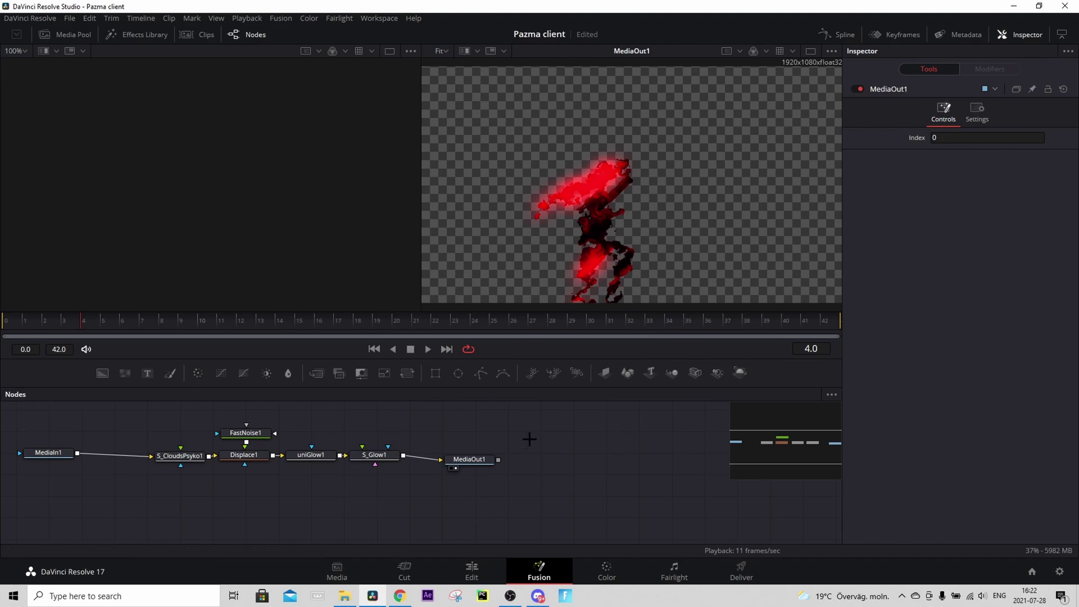
Return to the Edit page and play the section to preview the glow effect around the character.
{"action": "left_click", "coordinate": [471, 569]}
{"action": "scroll", "coordinate": [674, 441], "scroll_direction": "up", "scroll_amount": 1}
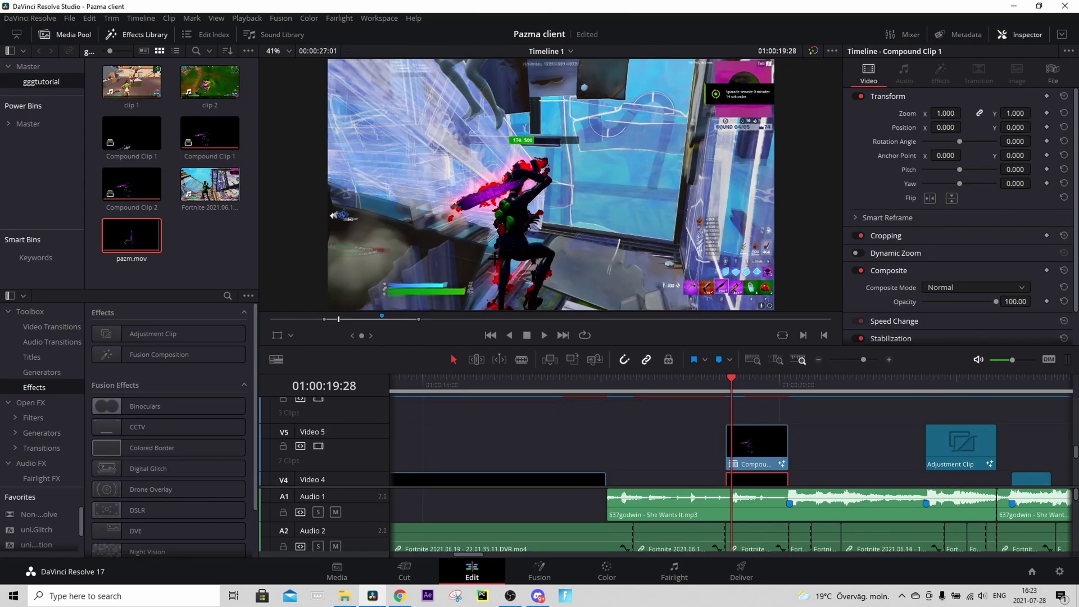
{"action": "scroll", "coordinate": [568, 279], "scroll_direction": "down", "scroll_amount": 1}
{"action": "key", "text": "space"}
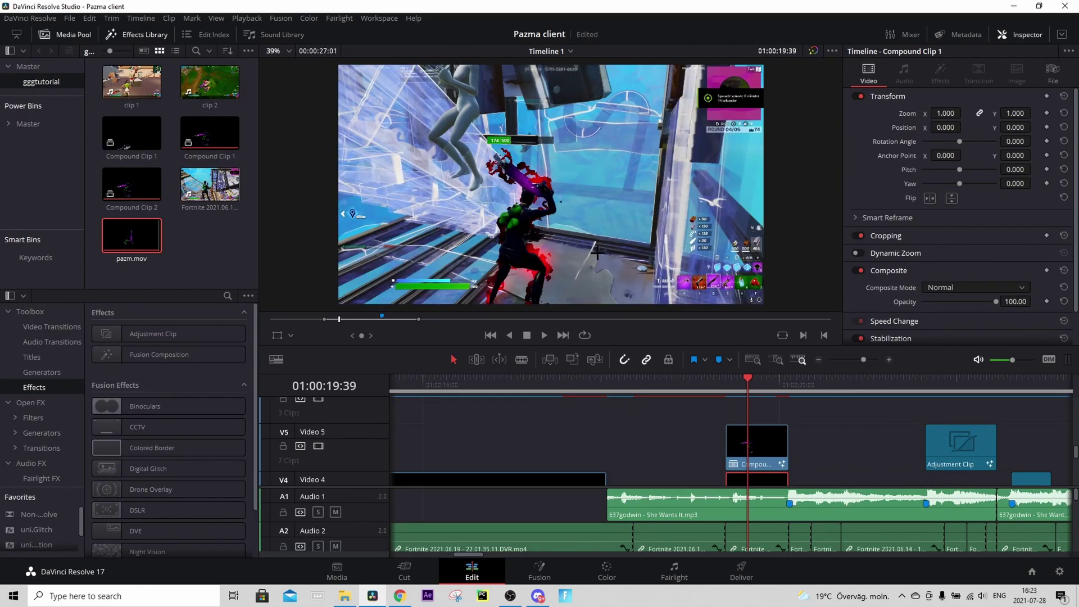
{"action": "scroll", "coordinate": [808, 441], "scroll_direction": "down", "scroll_amount": 1}
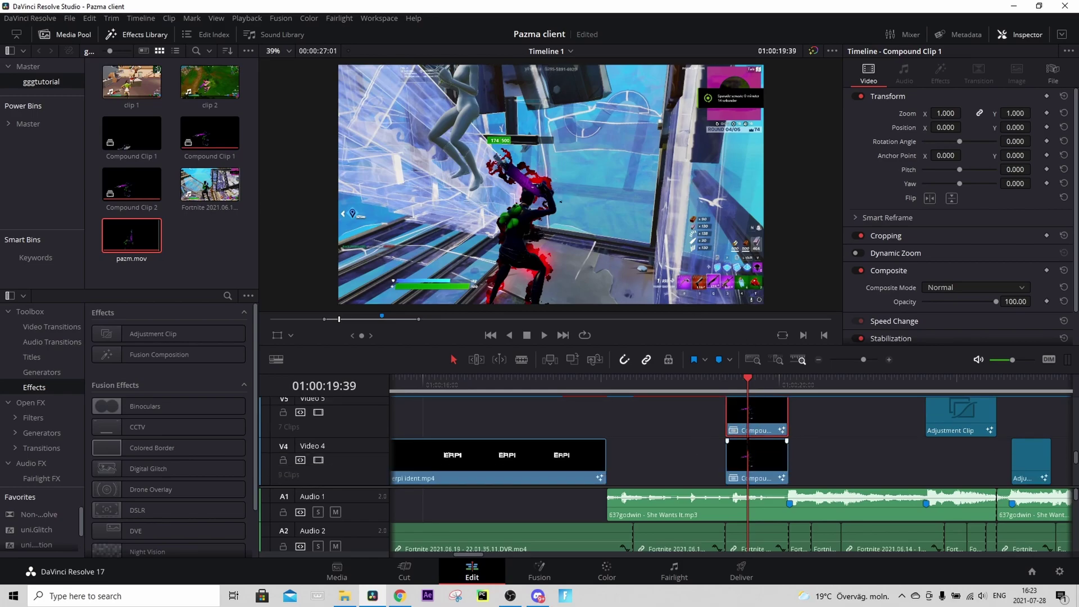
Open the upper compound clip on Video 5 in Fusion and paste the S_HueSatBright node between MediaIn1 and MediaOut1.
{"action": "right_click", "coordinate": [759, 412]}
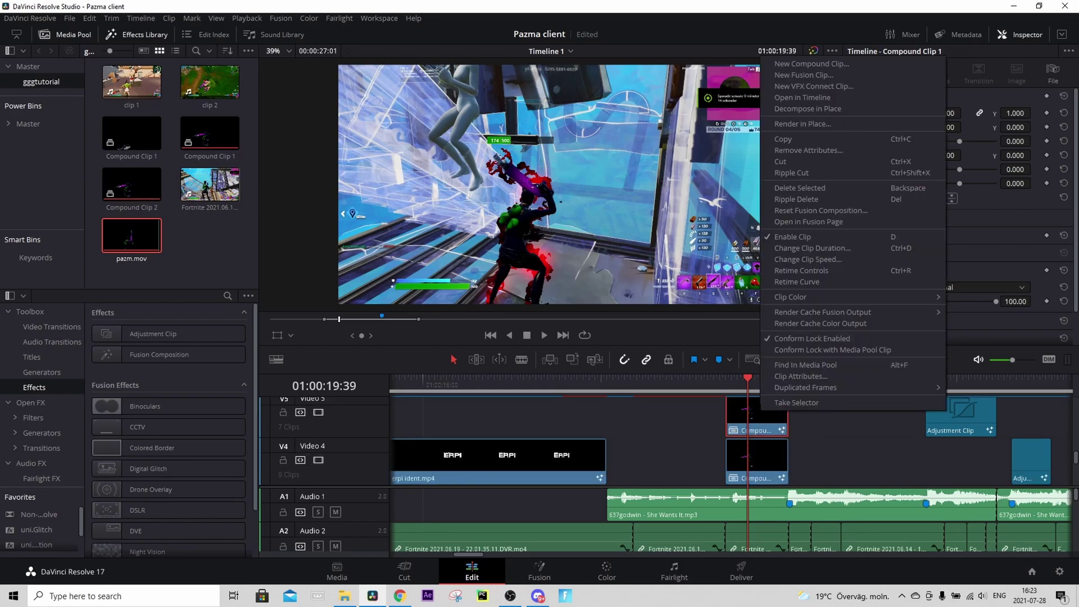
{"action": "left_click", "coordinate": [816, 222]}
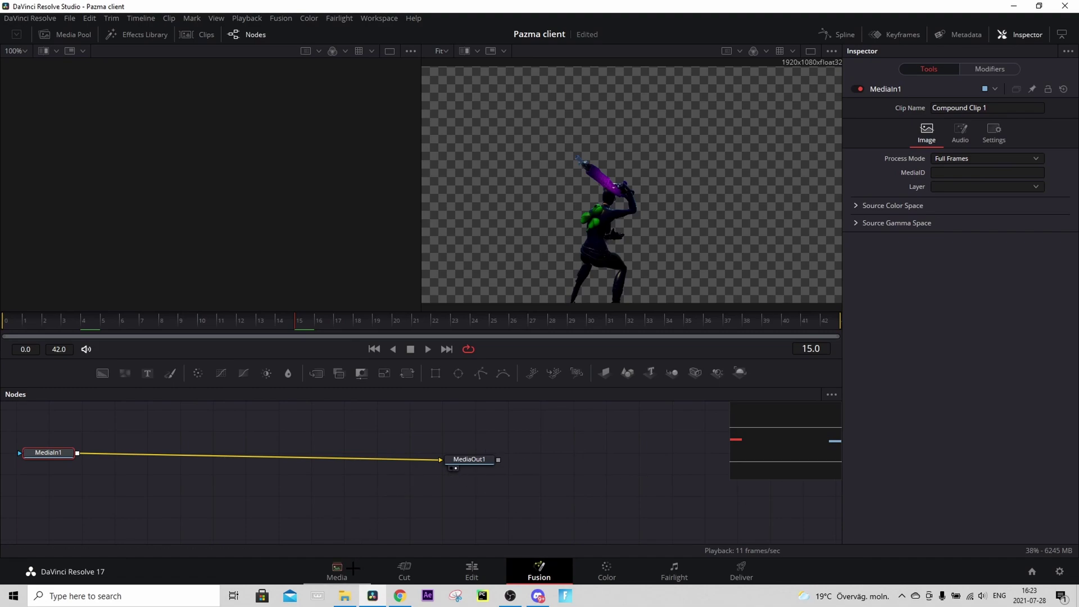
{"action": "key", "text": "ctrl+v"}
{"action": "mouse_move", "coordinate": [228, 469]}
{"action": "left_mouse_down"}
{"action": "mouse_move", "coordinate": [248, 461]}
{"action": "mouse_move", "coordinate": [233, 460]}
{"action": "mouse_move", "coordinate": [238, 453]}
{"action": "left_mouse_up"}
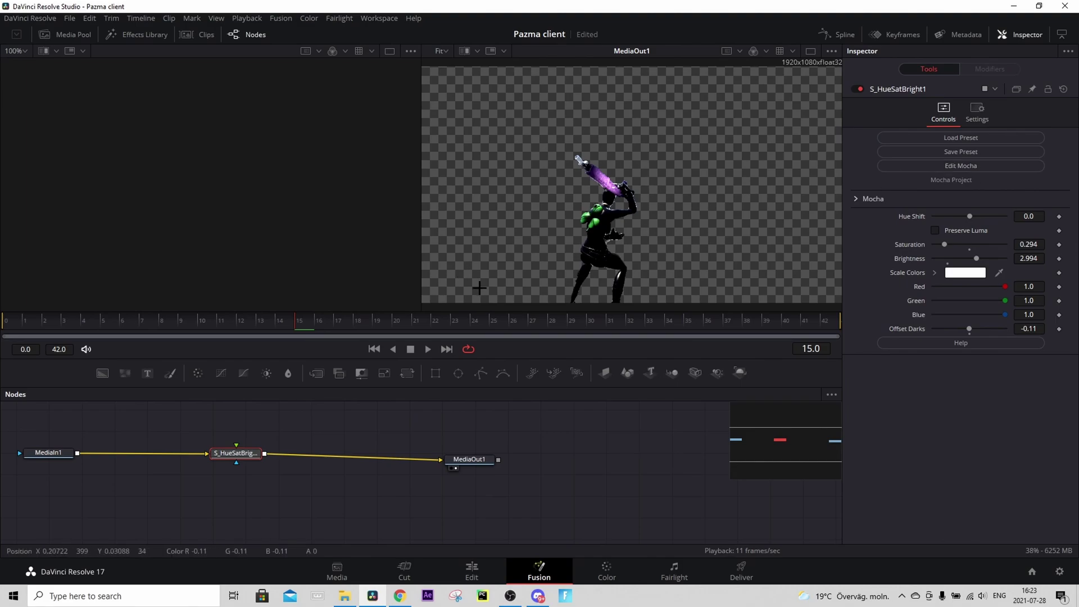
{"action": "left_click", "coordinate": [472, 571]}
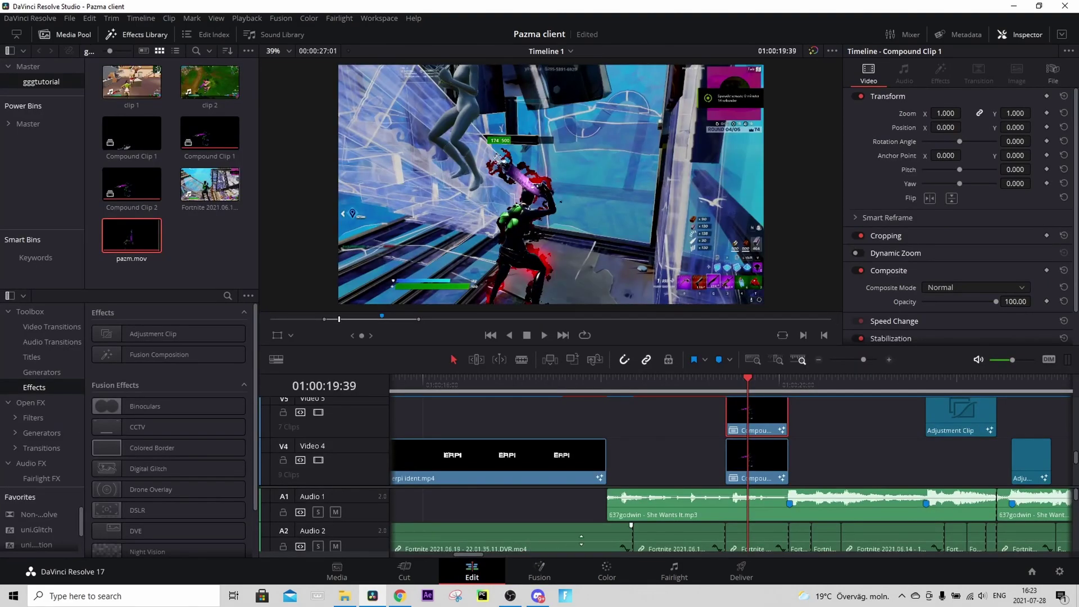
Add an Adjustment Clip on Video 3 beneath the compound clips, ending where they end.
{"action": "scroll", "coordinate": [500, 450], "scroll_direction": "down", "scroll_amount": 1}
{"action": "scroll", "coordinate": [778, 438], "scroll_direction": "down", "scroll_amount": 1}
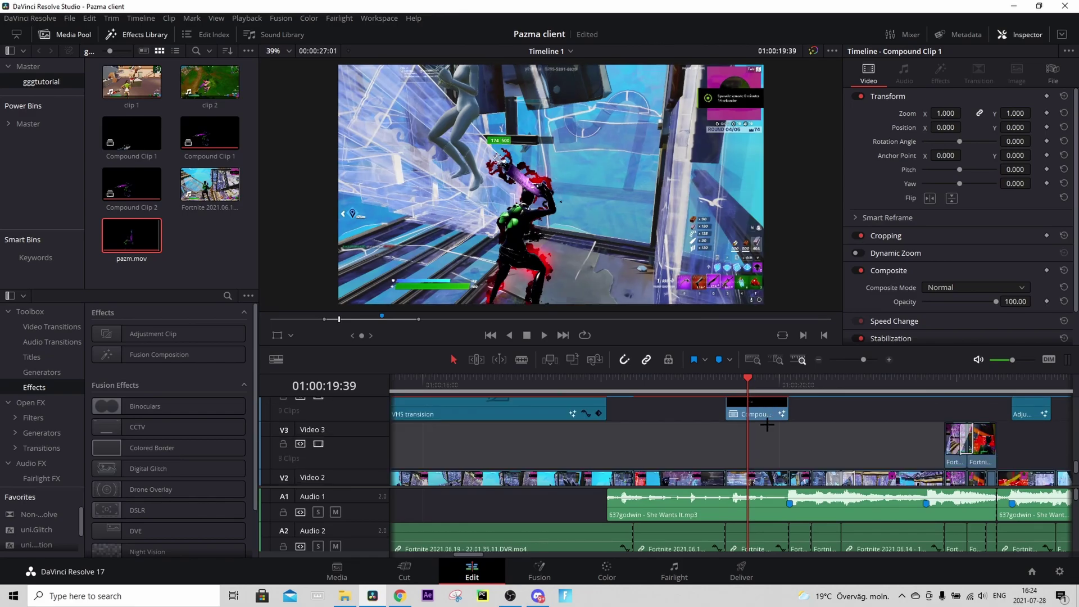
{"action": "scroll", "coordinate": [778, 438], "scroll_direction": "down", "scroll_amount": 2}
{"action": "scroll", "coordinate": [764, 439], "scroll_direction": "up", "scroll_amount": 2}
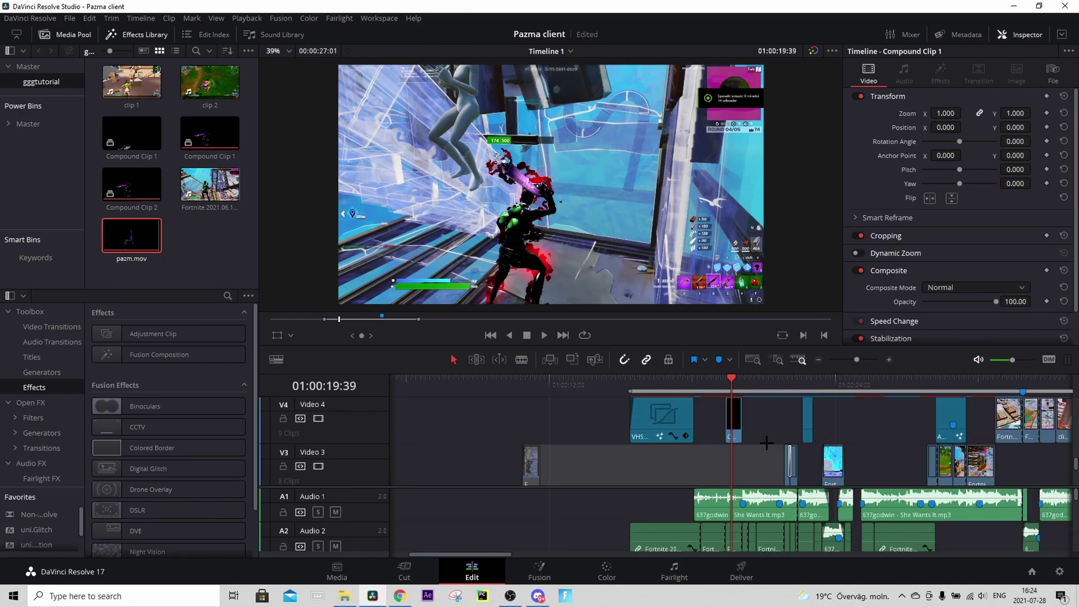
{"action": "scroll", "coordinate": [723, 414], "scroll_direction": "down", "scroll_amount": 1}
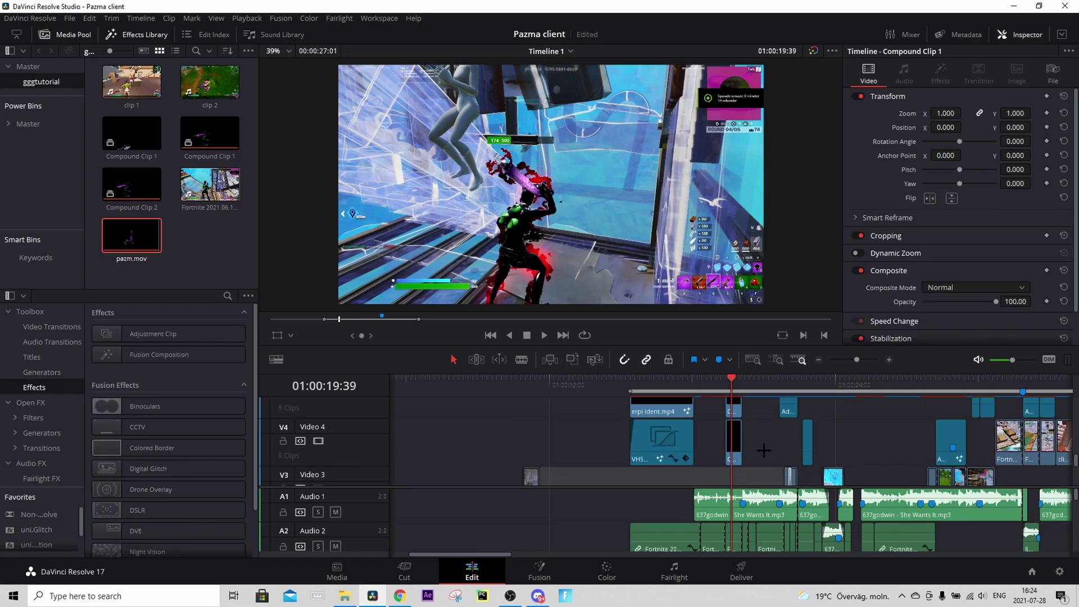
{"action": "scroll", "coordinate": [759, 438], "scroll_direction": "up", "scroll_amount": 2}
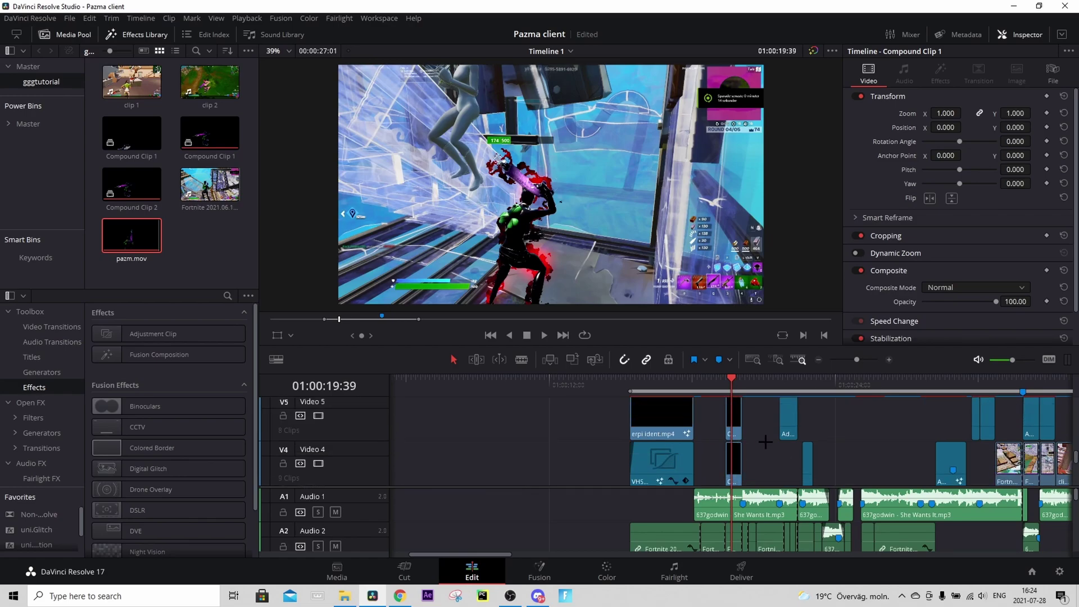
{"action": "scroll", "coordinate": [669, 473], "scroll_direction": "down", "scroll_amount": 2}
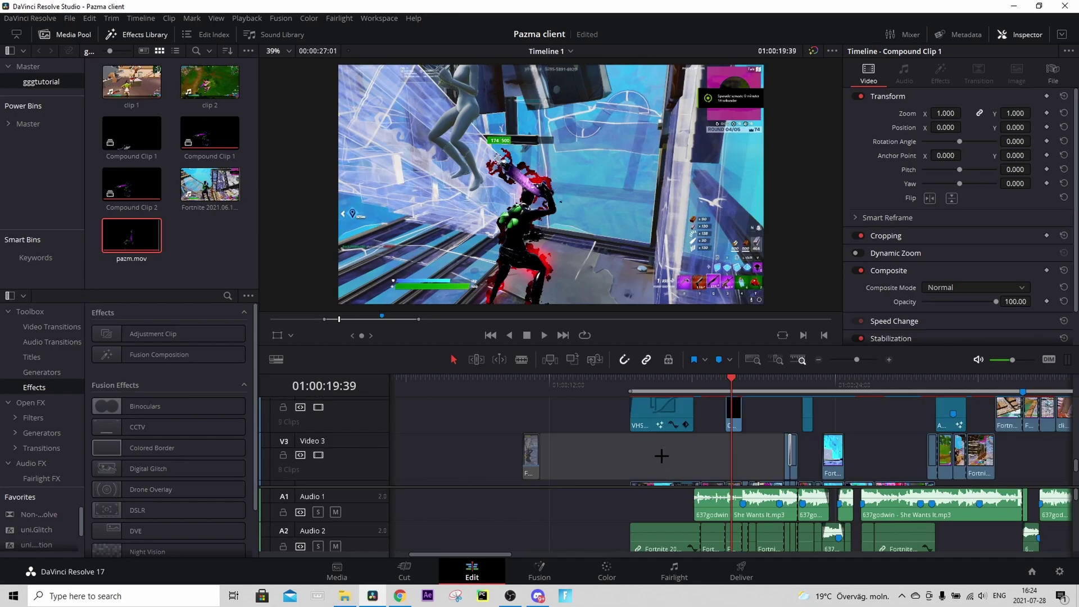
{"action": "left_click_drag", "start_coordinate": [620, 456], "coordinate": [758, 462]}
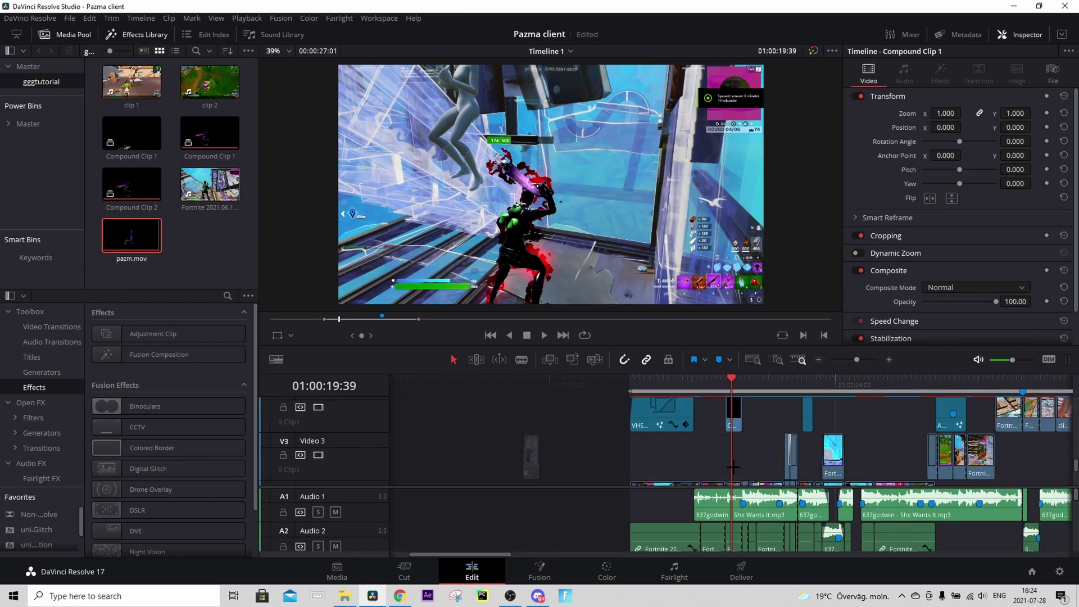
{"action": "left_click_drag", "start_coordinate": [153, 334], "coordinate": [625, 464]}
{"action": "left_click", "coordinate": [889, 360]}
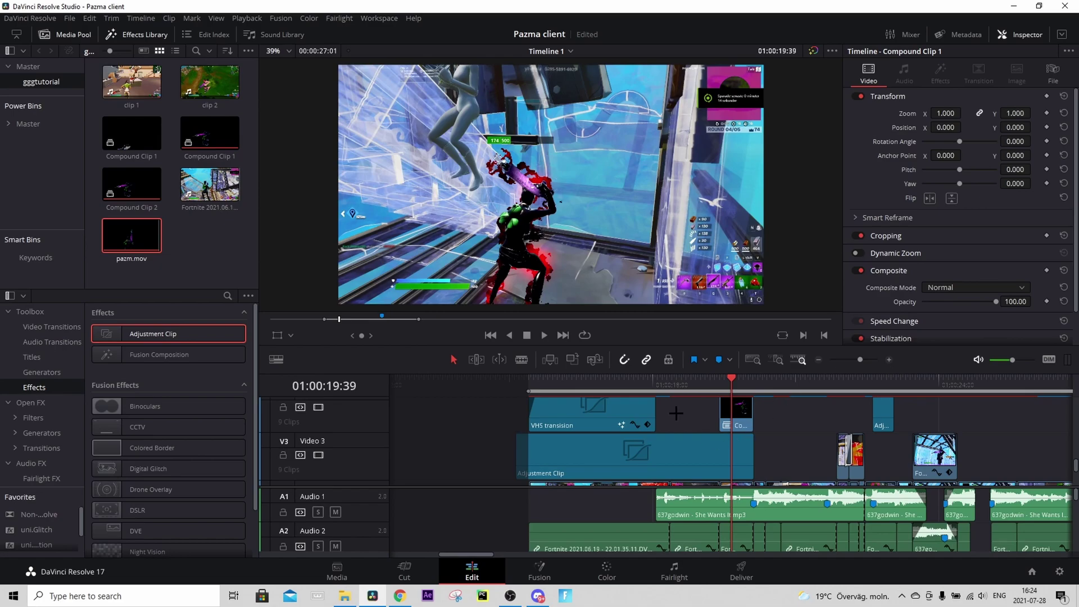
Open the Video 3 adjustment clip in Fusion and connect pasted RadialBlur and S_HueSatBright nodes between MediaIn1 and MediaOut1.
{"action": "left_click", "coordinate": [686, 388]}
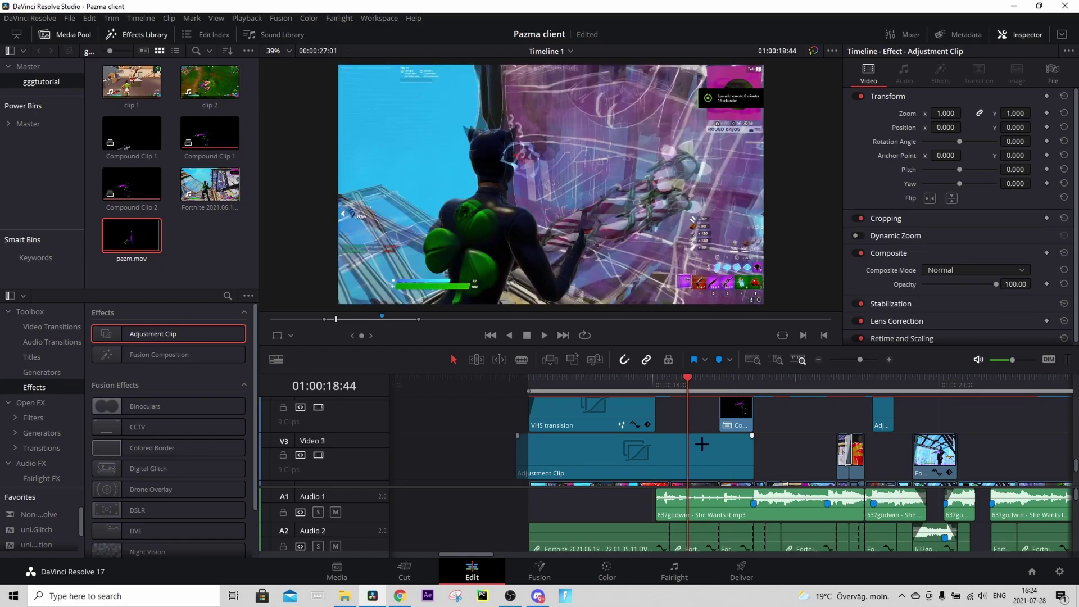
{"action": "left_click", "coordinate": [638, 451]}
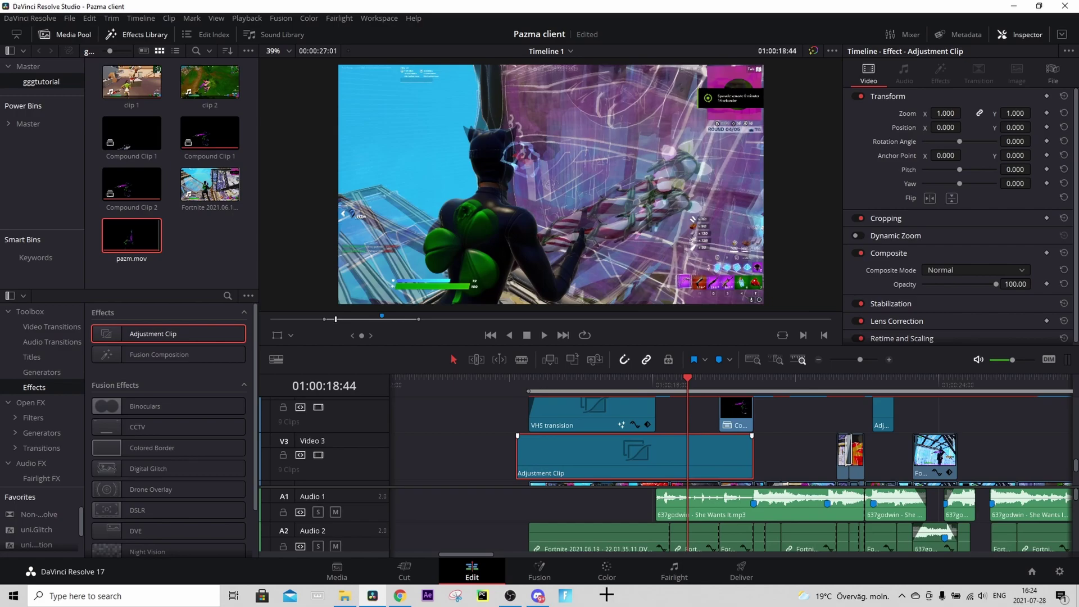
{"action": "left_click", "coordinate": [558, 569]}
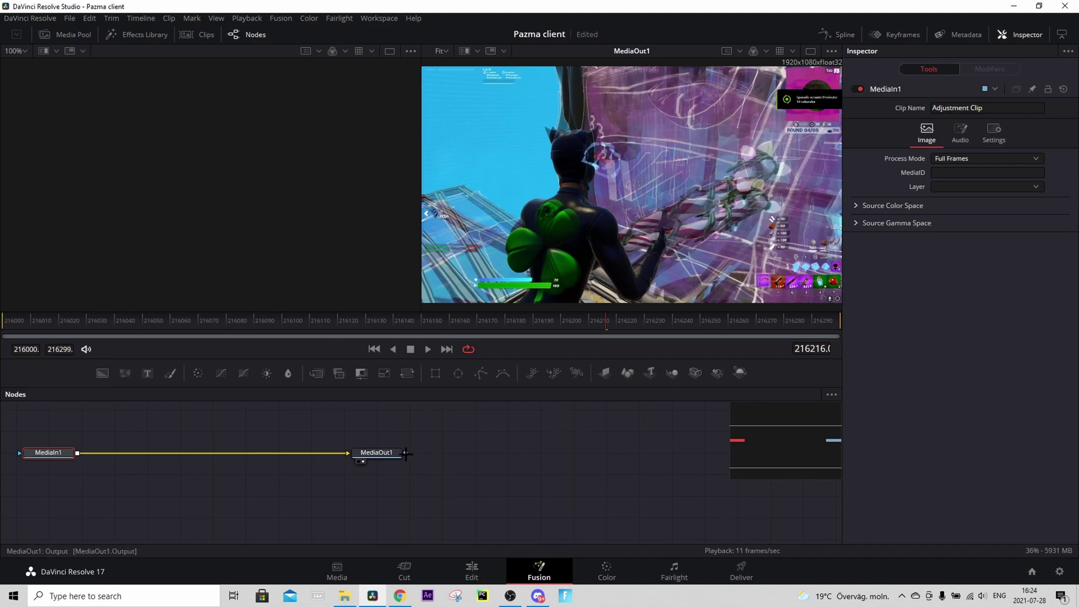
{"action": "key", "text": "ctrl+v"}
{"action": "left_click_drag", "start_coordinate": [728, 331], "coordinate": [769, 331]}
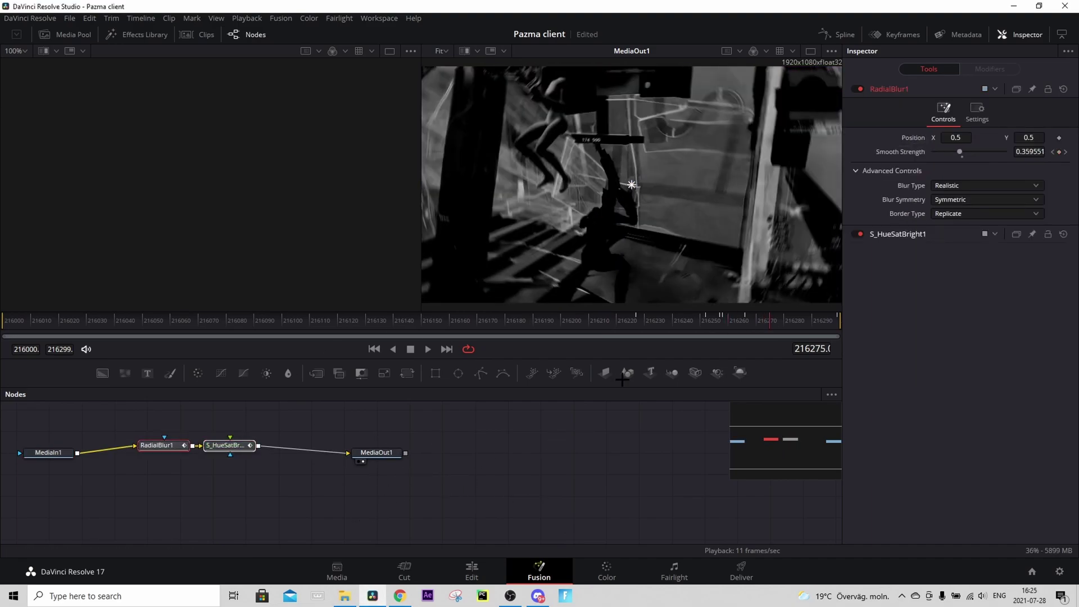
{"action": "left_click", "coordinate": [344, 449]}
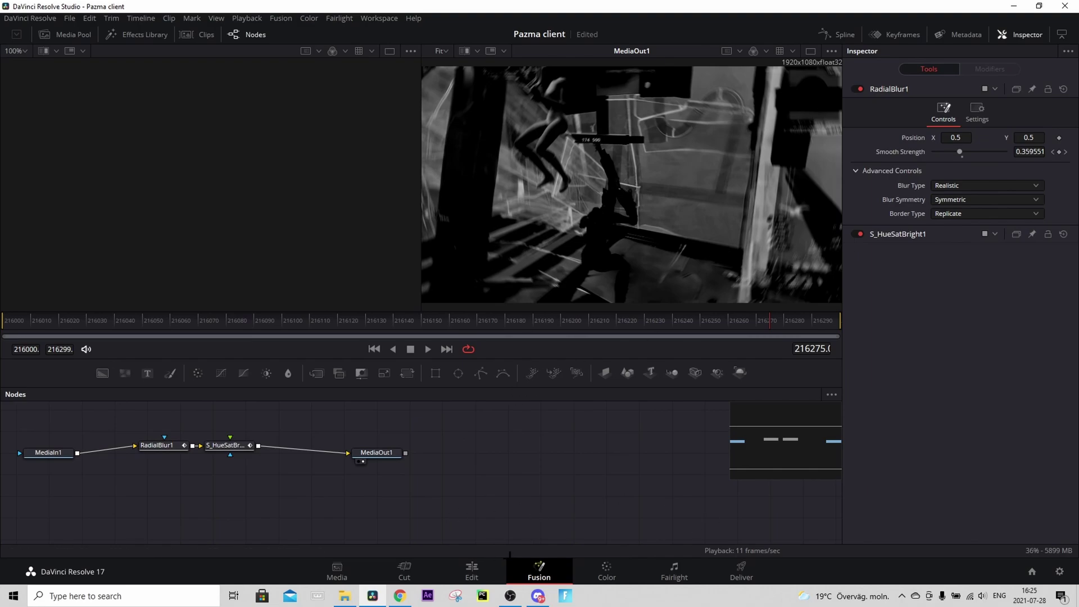
{"action": "left_click", "coordinate": [472, 570]}
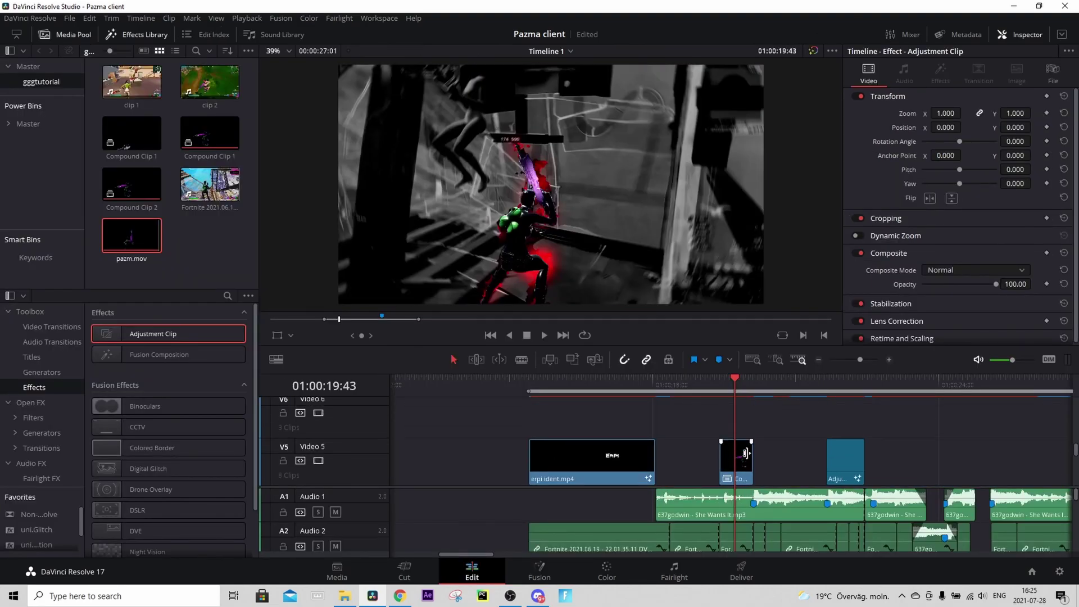
Add another Adjustment Clip on Video 6 above the compound clips, ending where they end.
{"action": "left_click_drag", "start_coordinate": [737, 428], "coordinate": [650, 416]}
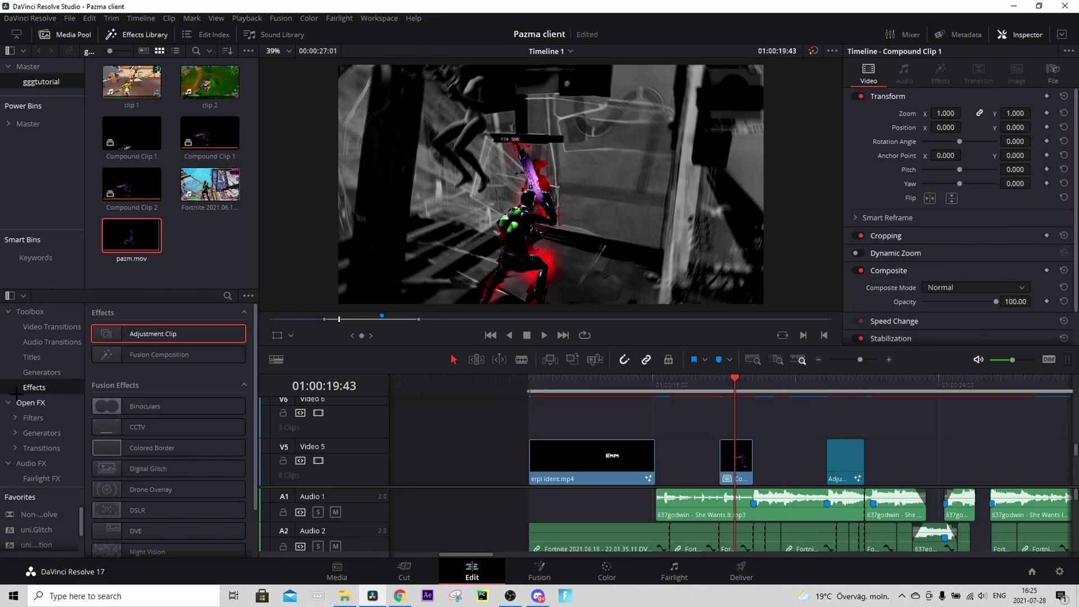
{"action": "left_click_drag", "start_coordinate": [129, 333], "coordinate": [518, 421]}
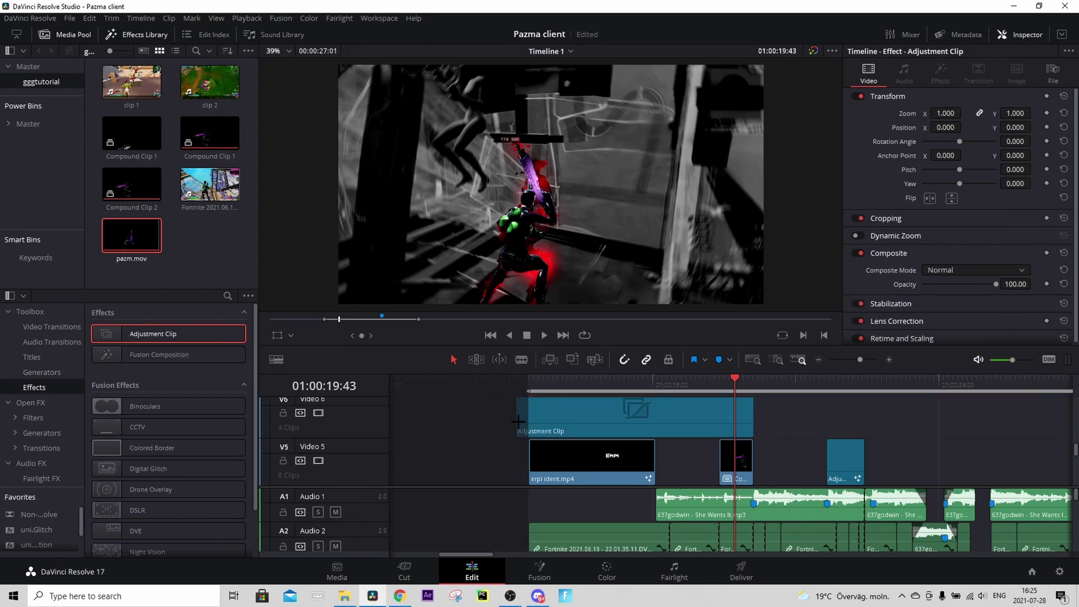
{"action": "scroll", "coordinate": [637, 418], "scroll_direction": "down", "scroll_amount": 4}
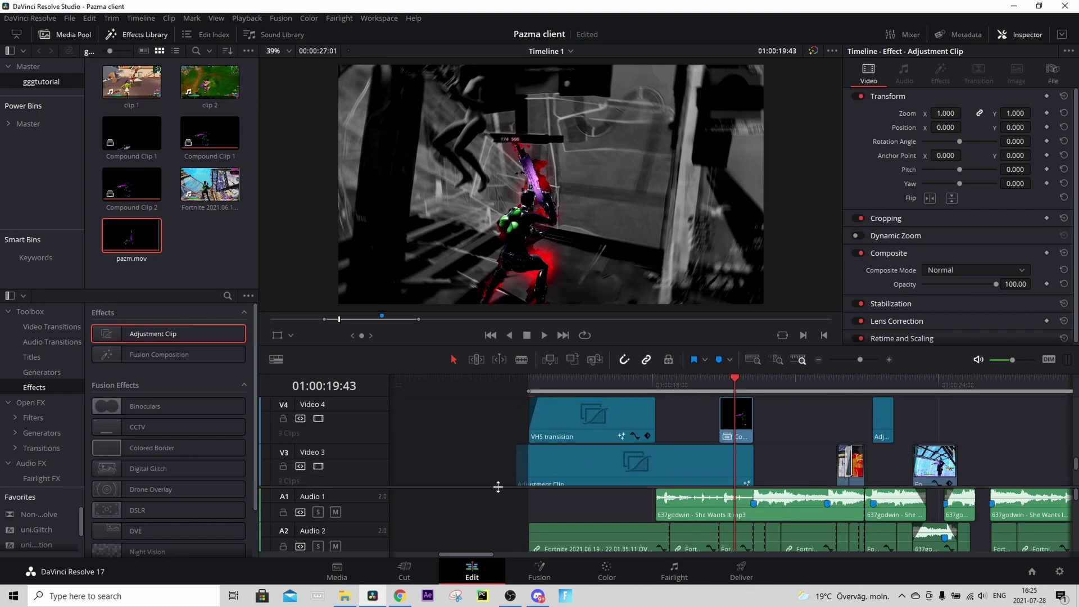
{"action": "left_click_drag", "start_coordinate": [515, 472], "coordinate": [692, 469]}
{"action": "scroll", "coordinate": [770, 434], "scroll_direction": "up", "scroll_amount": 4}
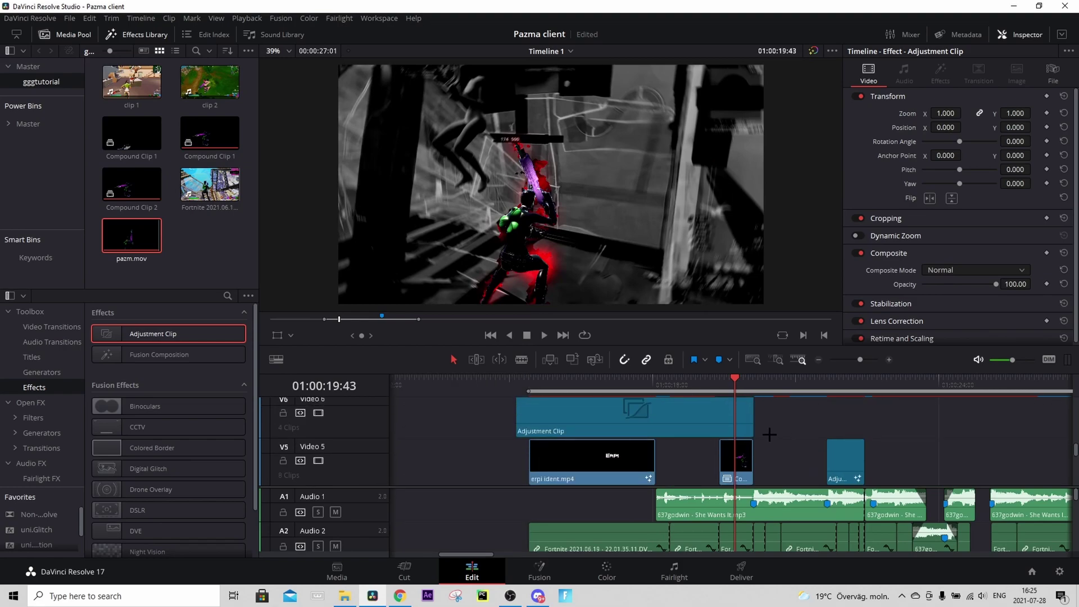
Turn on Render Cache Color Output for the adjustment clip on Video 3.
{"action": "scroll", "coordinate": [769, 434], "scroll_direction": "down", "scroll_amount": 4}
{"action": "right_click", "coordinate": [694, 481]}
{"action": "left_click", "coordinate": [737, 475]}
Open the Video 6 adjustment clip in Fusion and paste the S_BlurMoCurves node between MediaIn1 and MediaOut1.
{"action": "scroll", "coordinate": [735, 459], "scroll_direction": "up", "scroll_amount": 2}
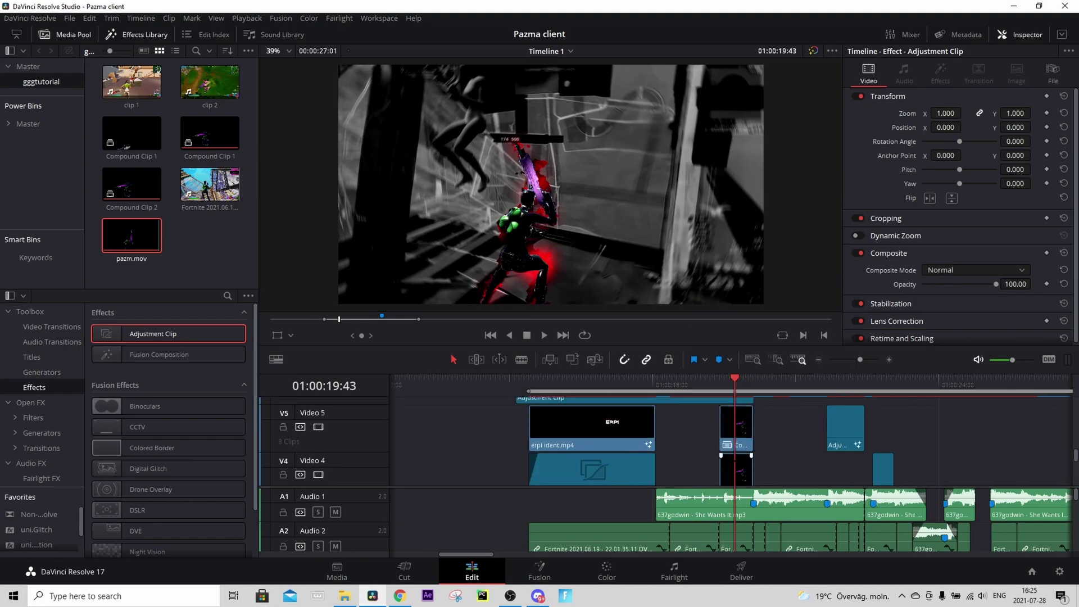
{"action": "scroll", "coordinate": [723, 441], "scroll_direction": "up", "scroll_amount": 1}
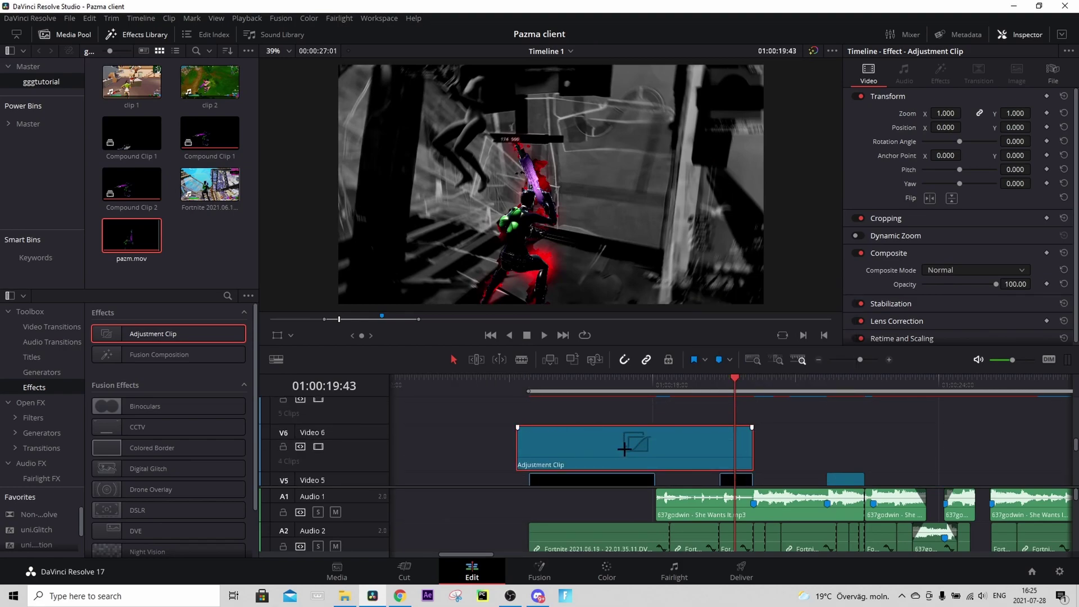
{"action": "left_click_drag", "start_coordinate": [732, 387], "coordinate": [720, 386]}
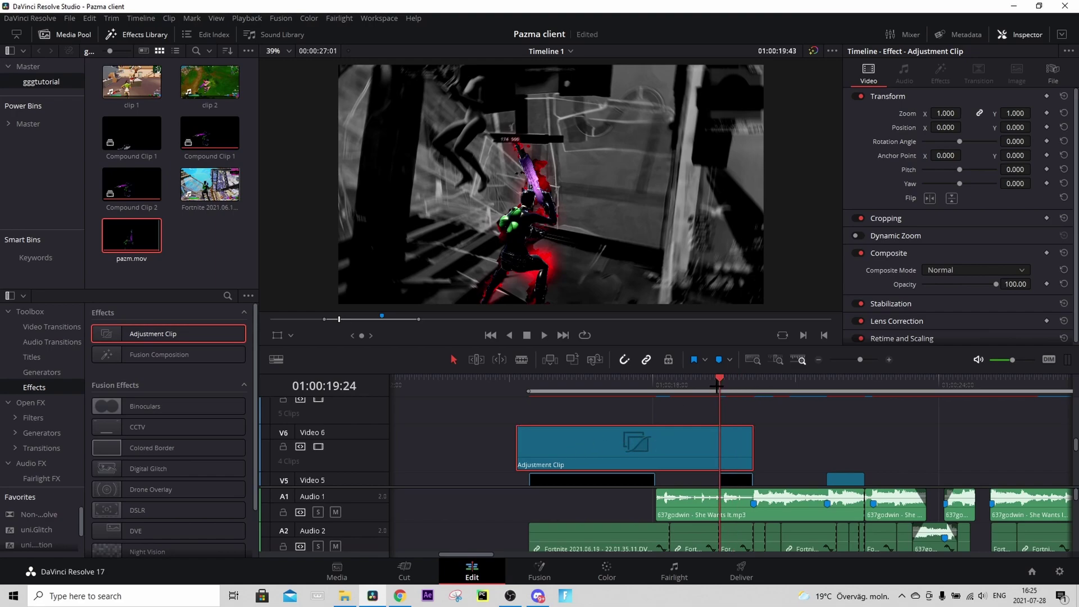
{"action": "left_click", "coordinate": [539, 570]}
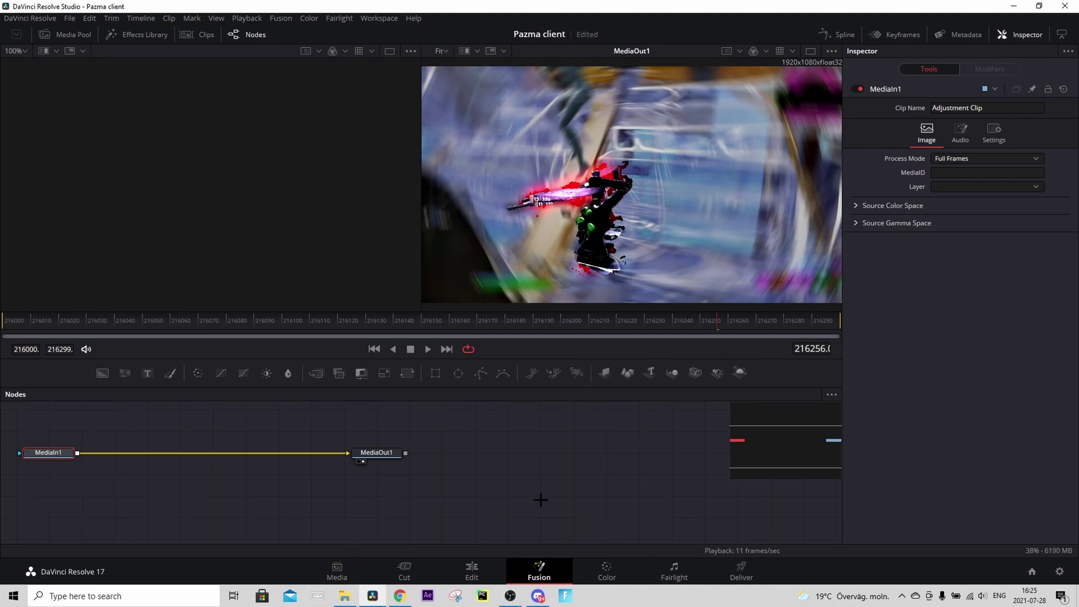
{"action": "key", "text": "ctrl+v"}
{"action": "left_click_drag", "start_coordinate": [229, 458], "coordinate": [236, 455]}
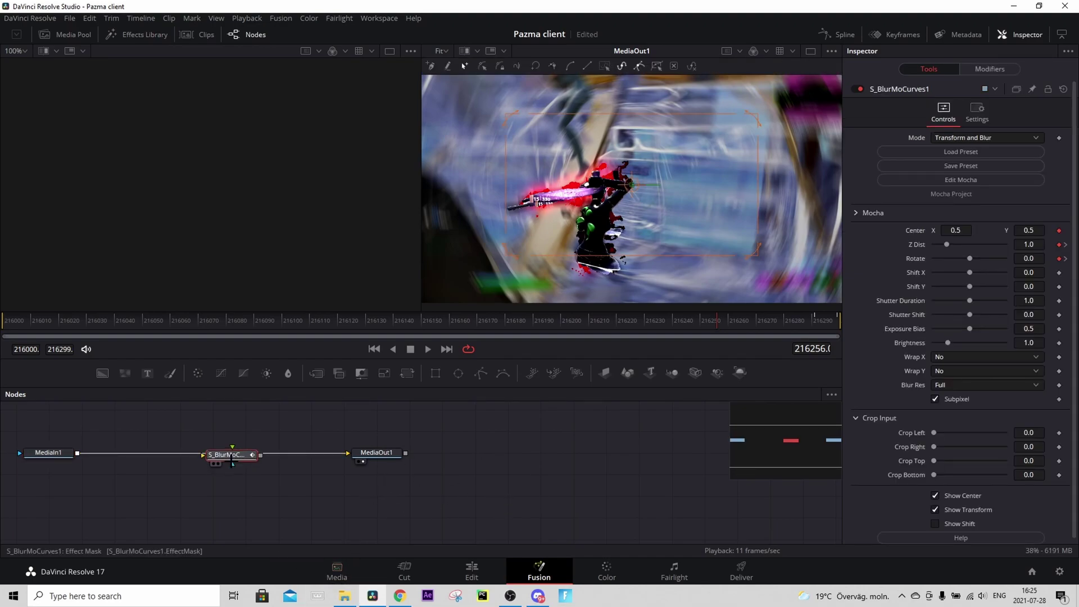
{"action": "left_click", "coordinate": [472, 571]}
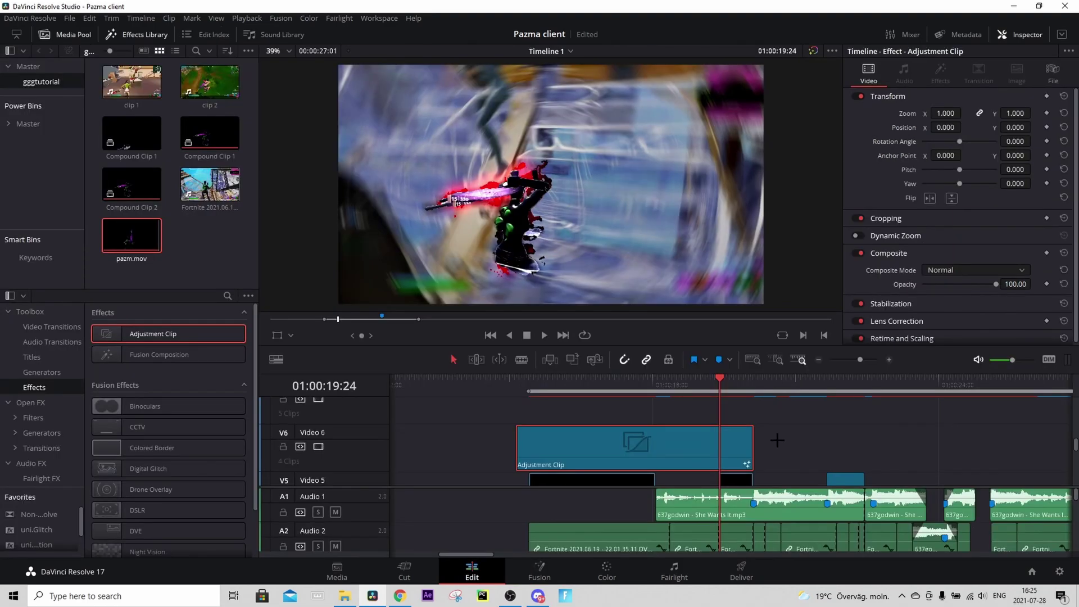
Add a short fade-in at the start of the compound clips on Video 4 and Video 5.
{"action": "scroll", "coordinate": [777, 440], "scroll_direction": "down", "scroll_amount": 3}
{"action": "scroll", "coordinate": [773, 436], "scroll_direction": "up", "scroll_amount": 1}
{"action": "left_click", "coordinate": [889, 361]}
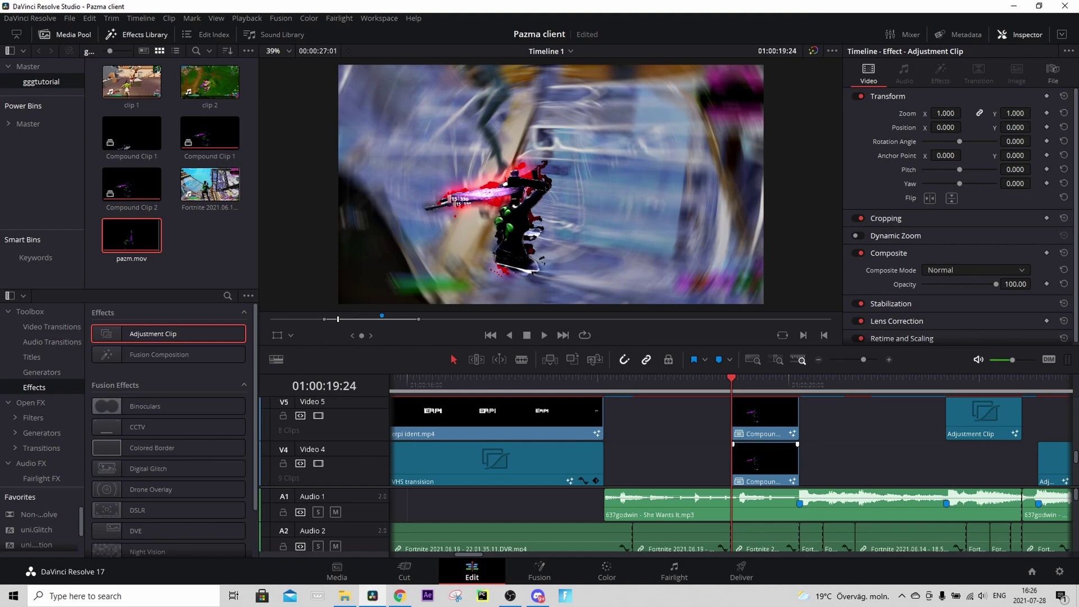
{"action": "scroll", "coordinate": [715, 436], "scroll_direction": "up", "scroll_amount": 1}
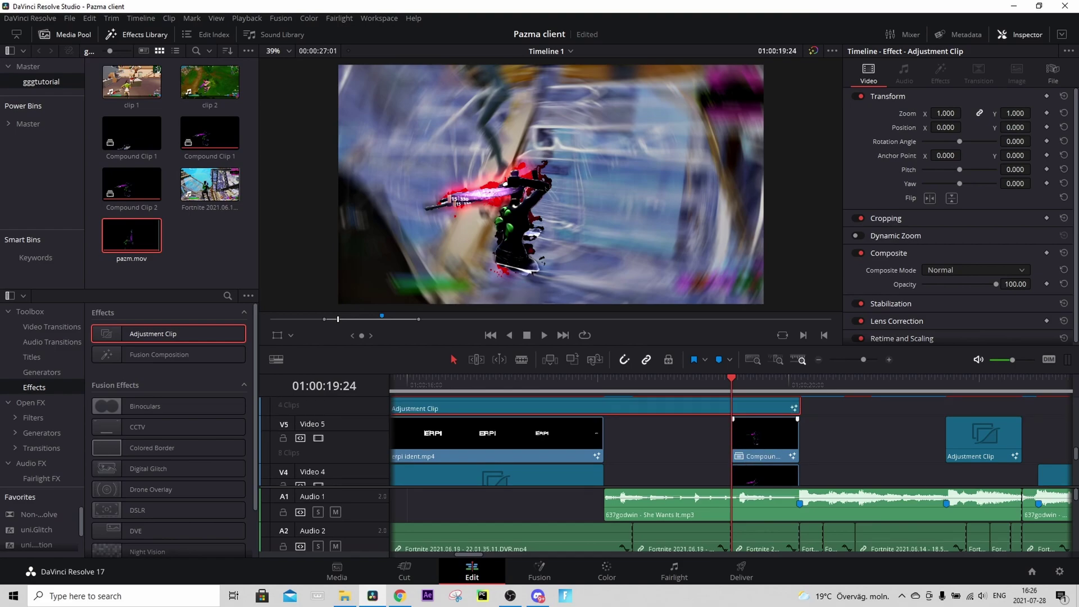
{"action": "left_click_drag", "start_coordinate": [733, 419], "coordinate": [741, 419]}
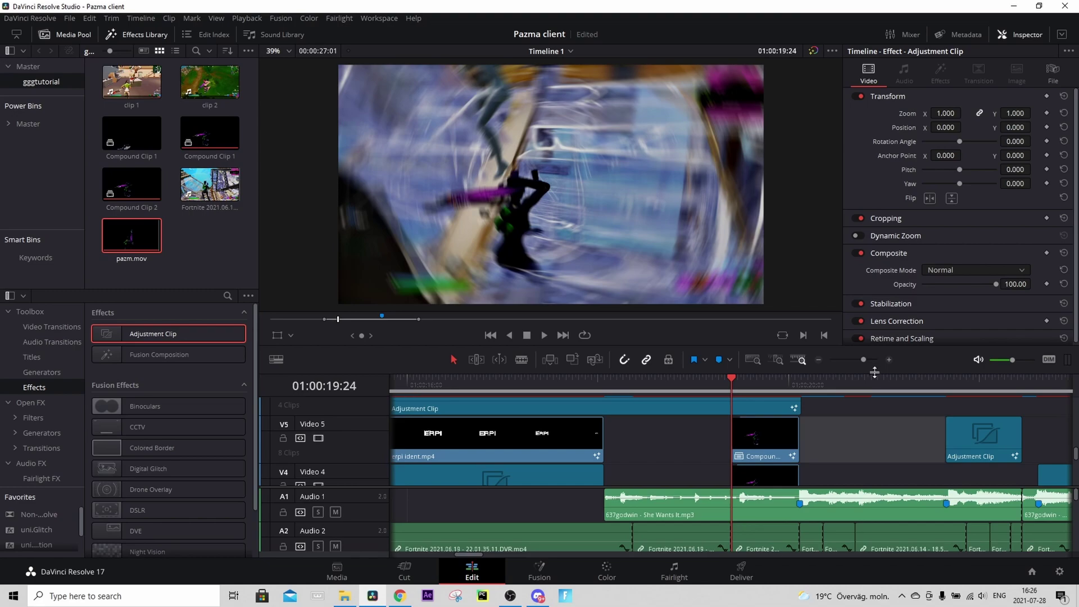
Add a second Adjustment Clip on Video 6 directly after the existing one.
{"action": "scroll", "coordinate": [841, 459], "scroll_direction": "down", "scroll_amount": 3}
{"action": "scroll", "coordinate": [842, 460], "scroll_direction": "up", "scroll_amount": 2}
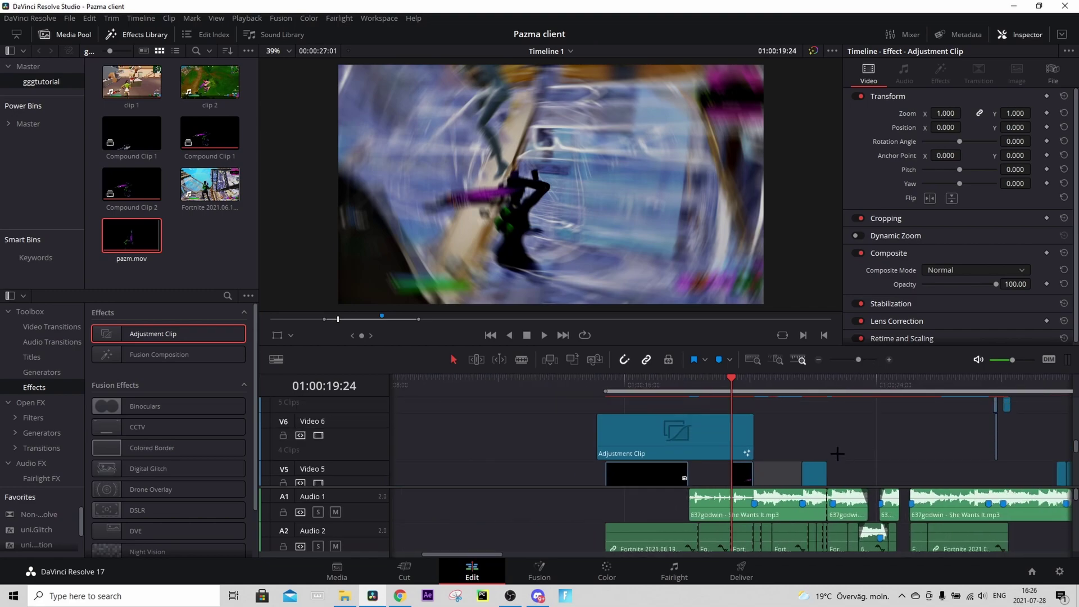
{"action": "left_click_drag", "start_coordinate": [166, 336], "coordinate": [756, 460]}
Open the second Video 6 adjustment clip in Fusion and paste the S_Shake, S_Shake, S_Flicker and S_Glow chain between MediaIn1 and MediaOut1.
{"action": "left_click", "coordinate": [777, 384]}
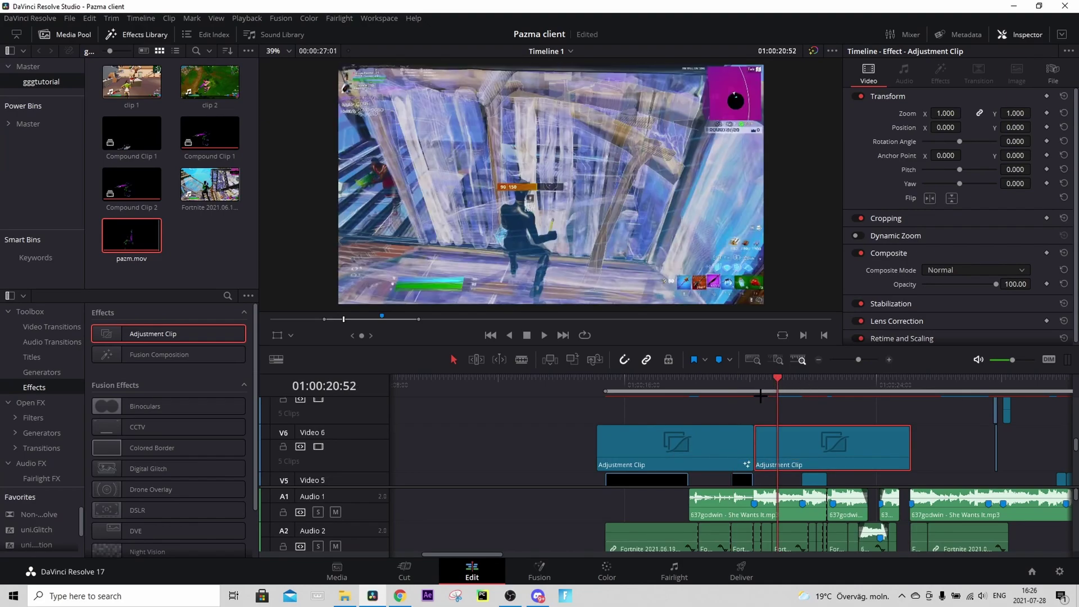
{"action": "left_click", "coordinate": [539, 574]}
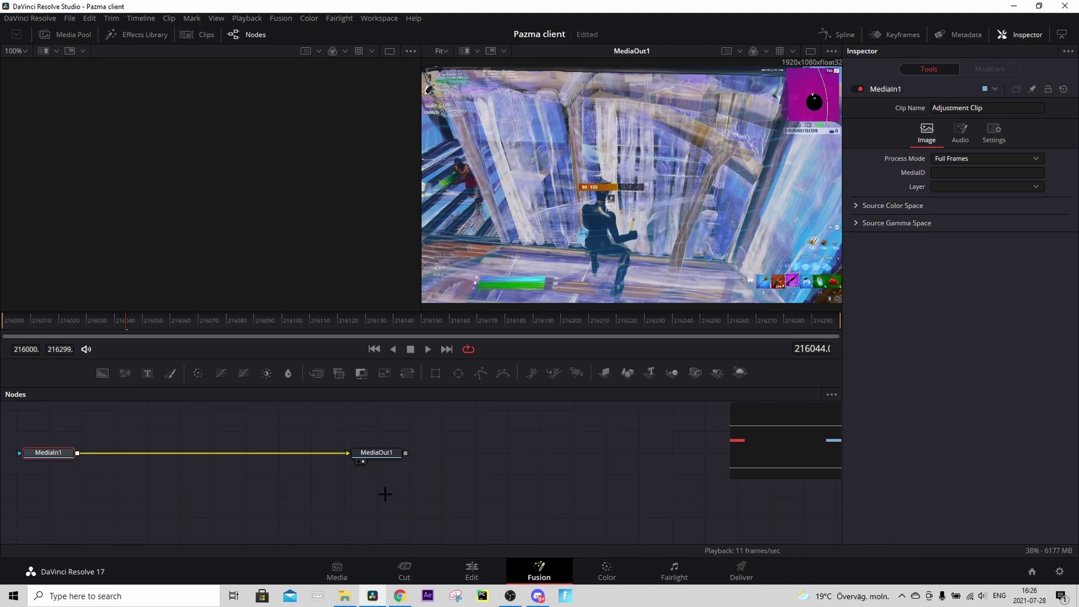
{"action": "key", "text": "ctrl+v"}
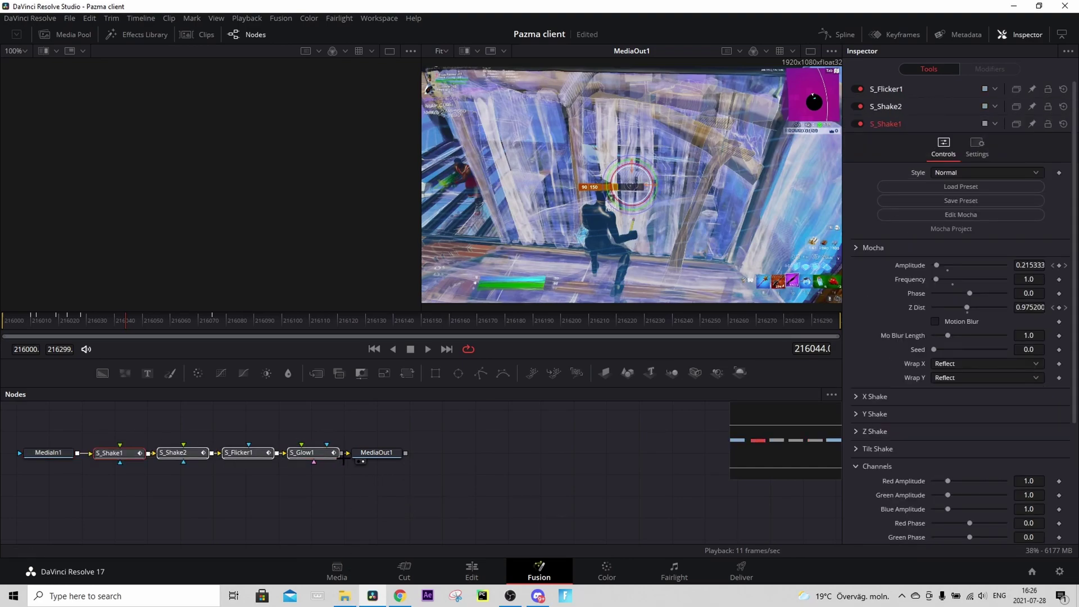
{"action": "left_click", "coordinate": [472, 571]}
Turn on Render Cache Color Output for both adjustment clips on Video 6.
{"action": "right_click", "coordinate": [832, 452]}
{"action": "left_click", "coordinate": [861, 441]}
{"action": "right_click", "coordinate": [711, 451]}
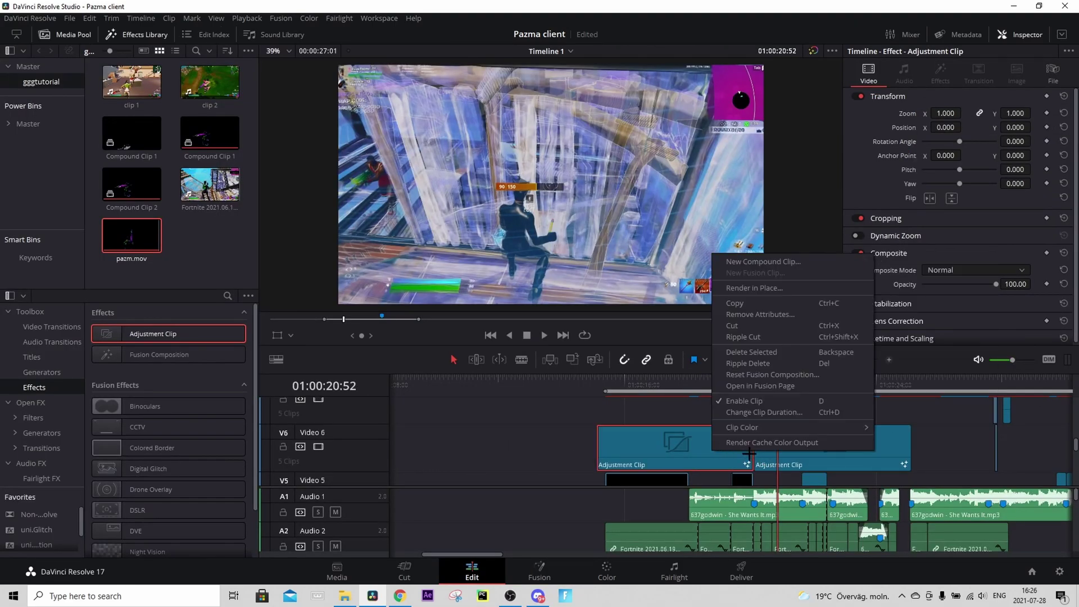
{"action": "left_click", "coordinate": [770, 445]}
Play the timeline across the junction of the two Video 6 adjustment clips to preview the effect transition.
{"action": "left_click_drag", "start_coordinate": [769, 386], "coordinate": [732, 387]}
{"action": "key", "text": "space"}
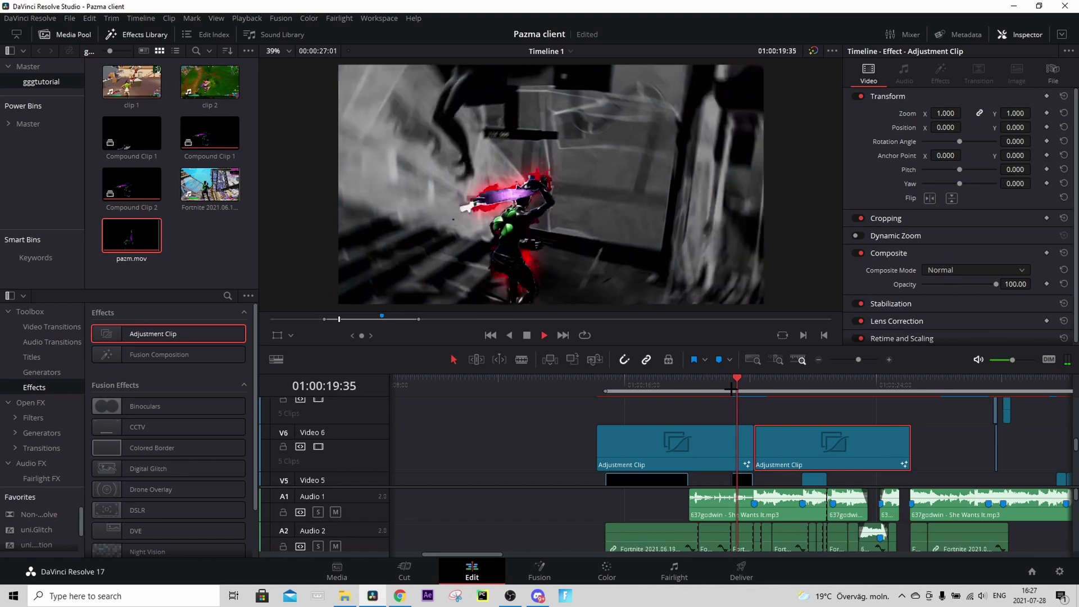
{"action": "key", "text": "space"}
{"action": "scroll", "coordinate": [780, 453], "scroll_direction": "down", "scroll_amount": 1}
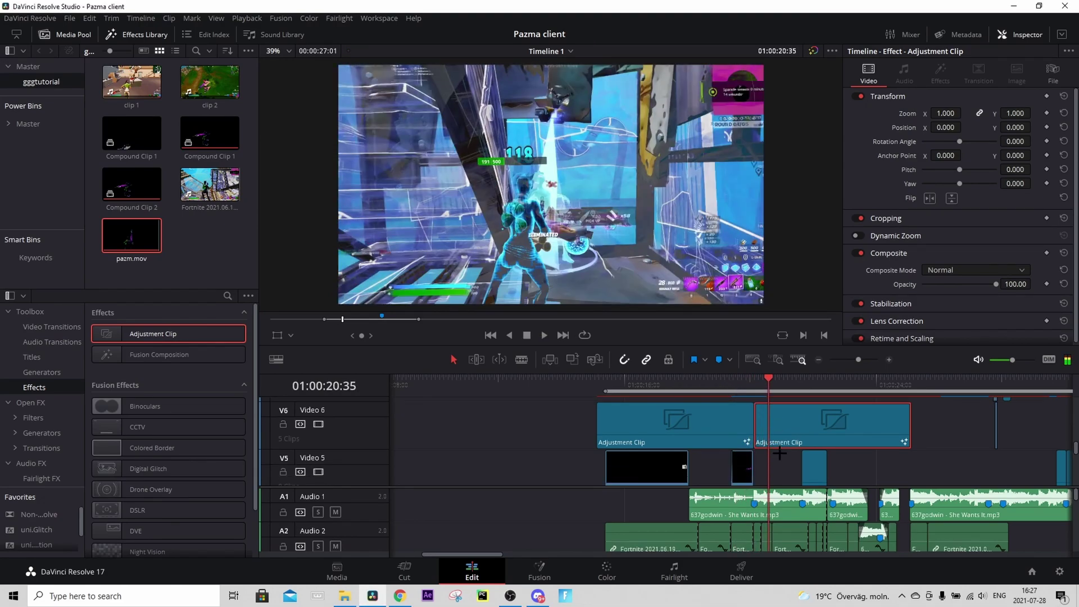
{"action": "scroll", "coordinate": [779, 453], "scroll_direction": "down", "scroll_amount": 1}
Split the Audio 1 music clip at 01:00:20:05, just before the loud section of the waveform, and save the project.
{"action": "right_click", "coordinate": [759, 394]}
{"action": "left_click", "coordinate": [754, 384]}
{"action": "scroll", "coordinate": [810, 405], "scroll_direction": "up", "scroll_amount": 3}
{"action": "key", "text": "Left"}
{"action": "key", "text": "Left"}
{"action": "key", "text": "Left"}
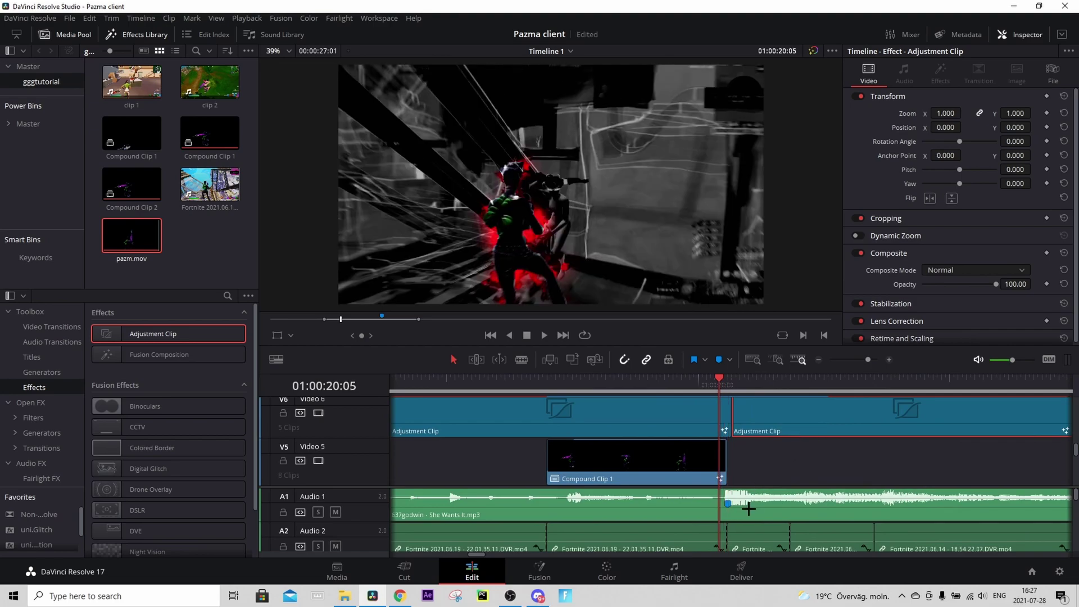
{"action": "left_click", "coordinate": [738, 513]}
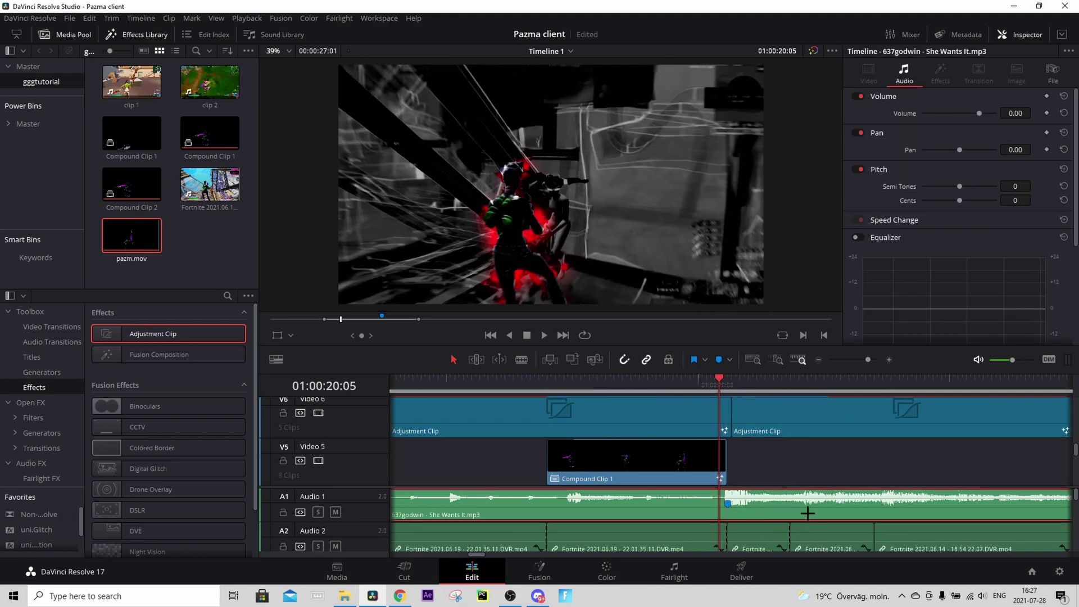
{"action": "key", "text": "ctrl+b"}
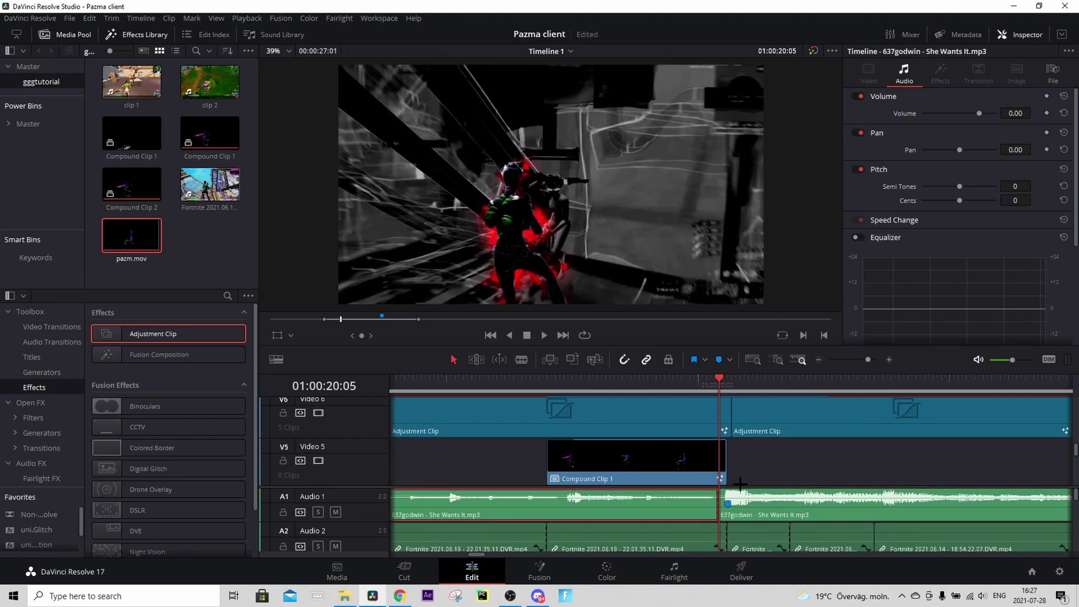
{"action": "key", "text": "ctrl+s"}
Add a long fade-out to the end of the music clip before the cut, beginning near the start of the Video 5 compound clip.
{"action": "left_click", "coordinate": [678, 500]}
{"action": "left_click_drag", "start_coordinate": [716, 491], "coordinate": [554, 493]}
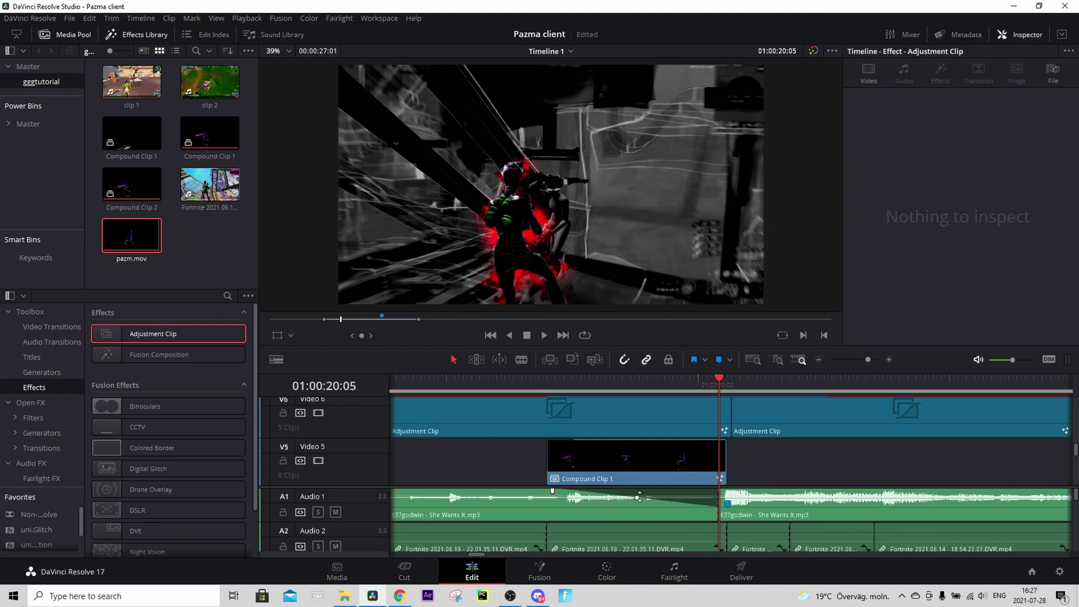